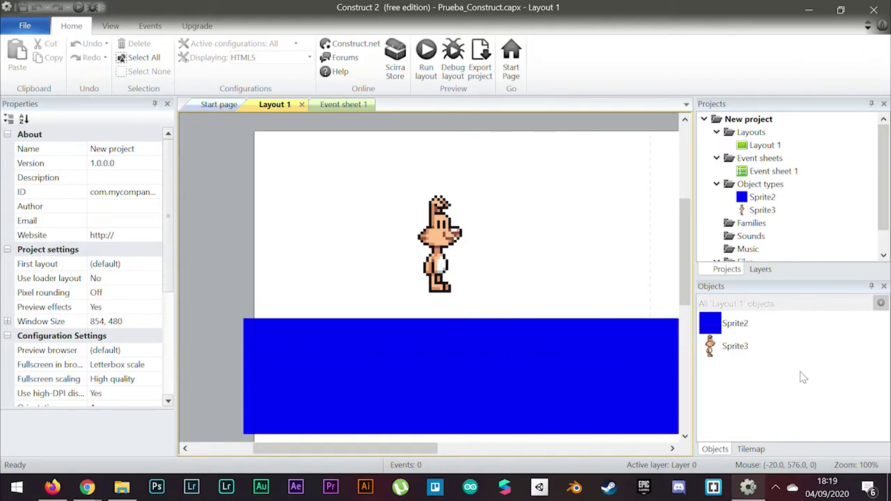
Review the behaviors assigned to the rabbit character sprite and to the blue ground sprite
left_click(438, 245)
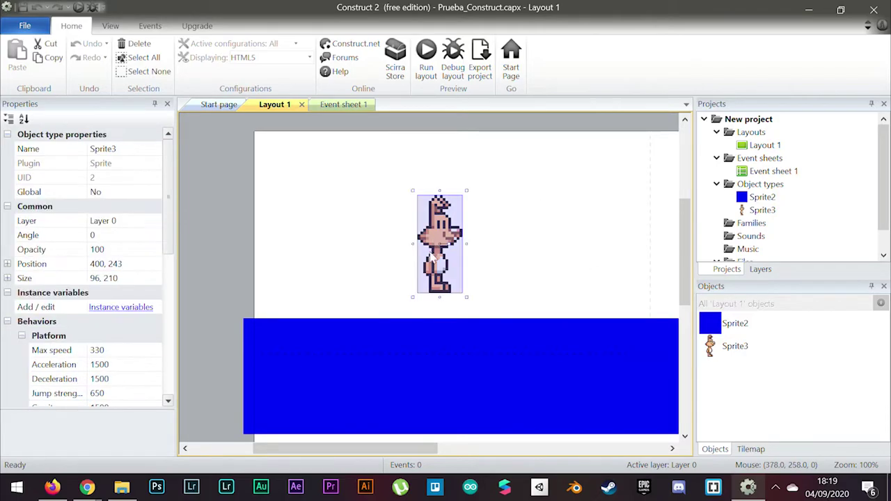
scroll(132, 304, "down", 1)
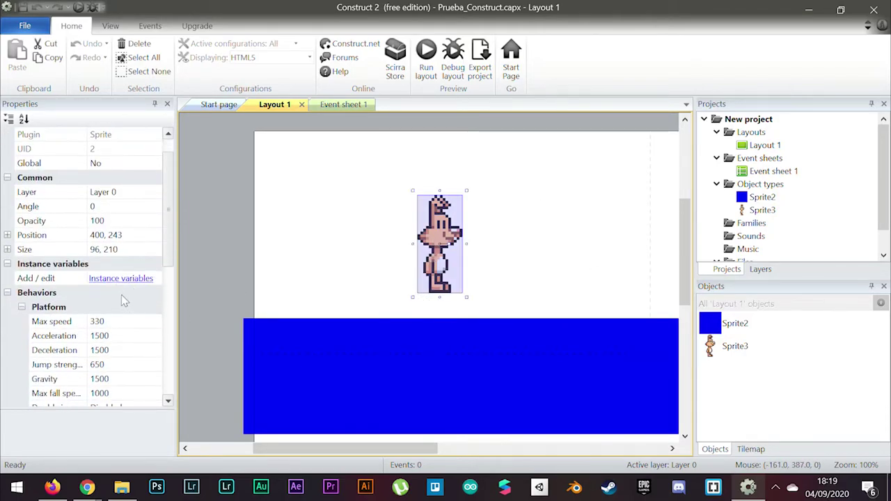
scroll(104, 287, "down", 1)
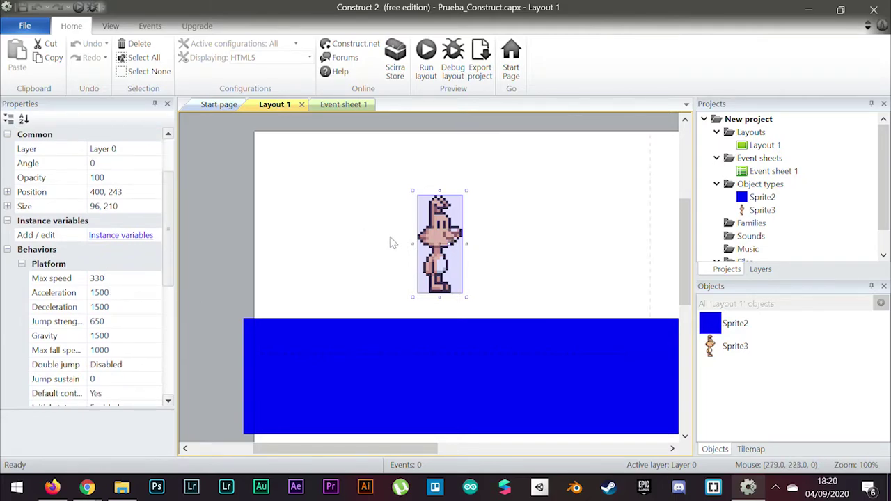
scroll(84, 291, "down", 3)
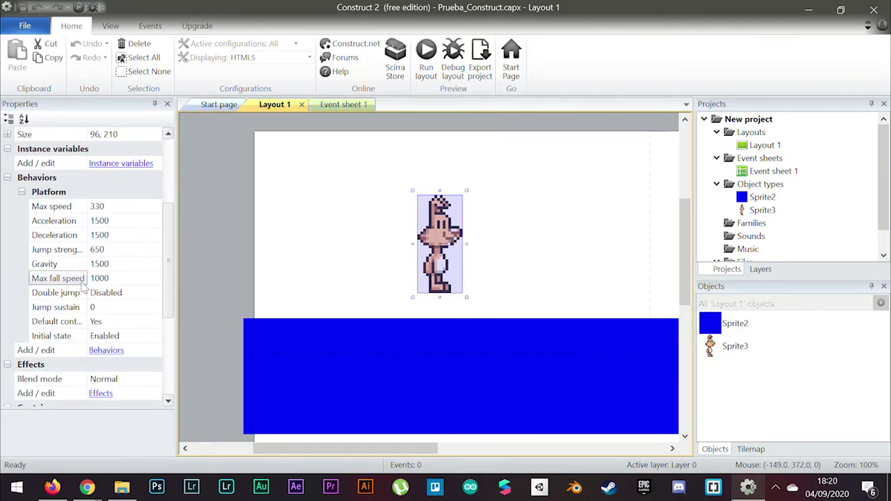
left_click(104, 351)
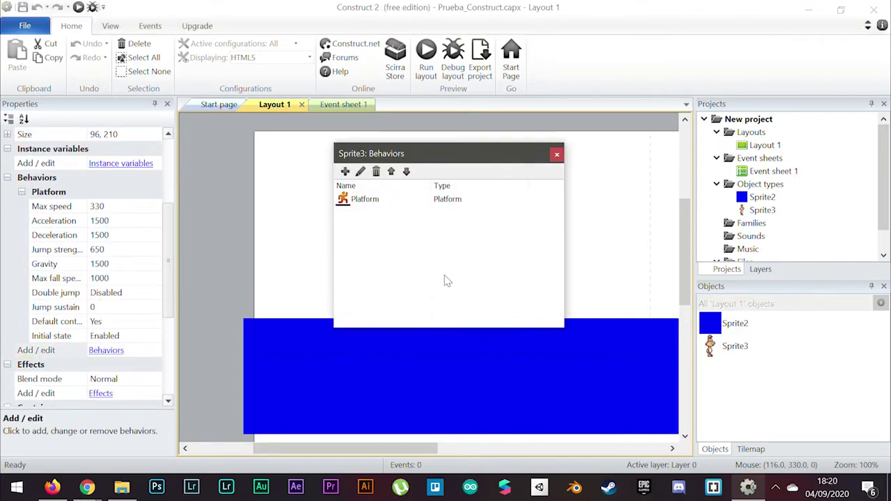
left_click(557, 153)
left_click(491, 337)
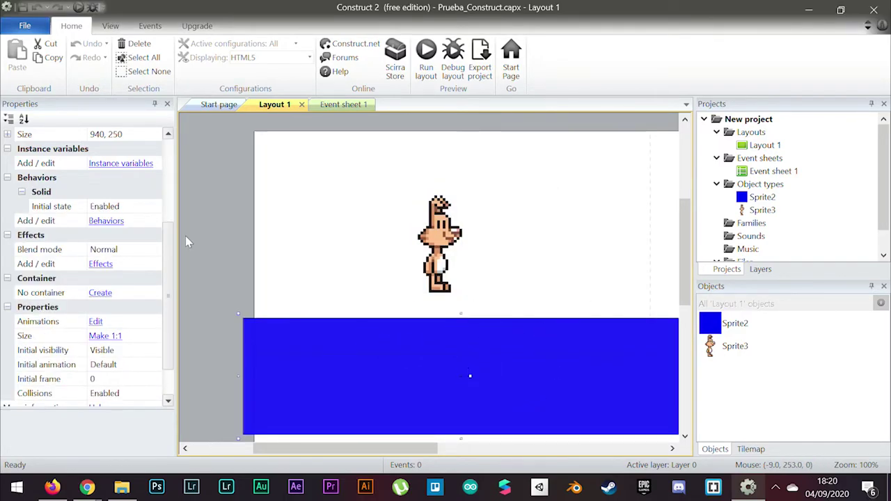
left_click(106, 220)
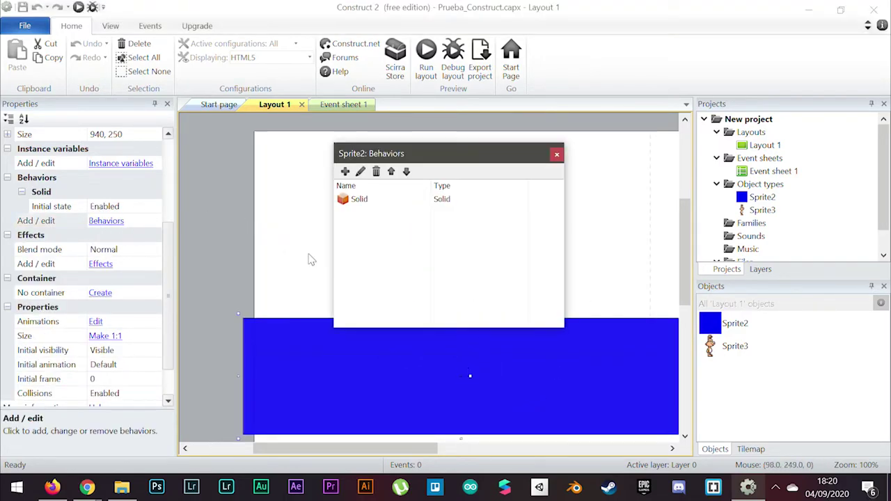
left_click(557, 154)
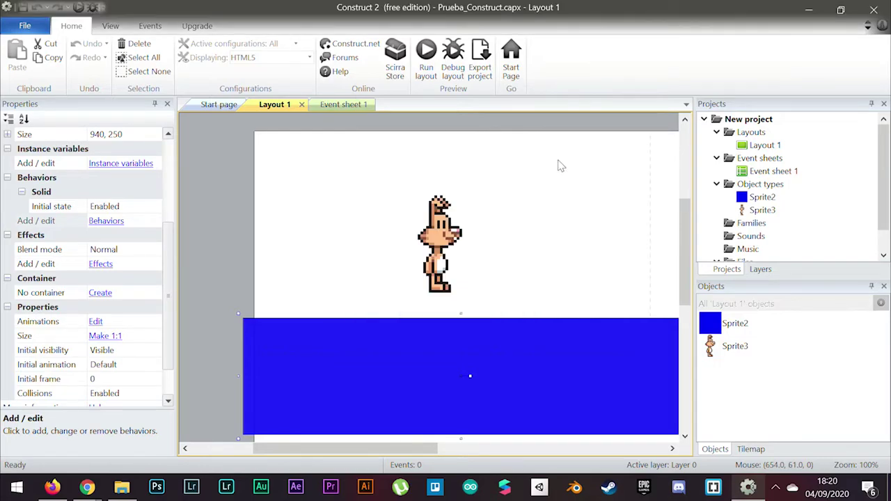
Delete the rabbit character object Sprite3 from the project
left_click(760, 210)
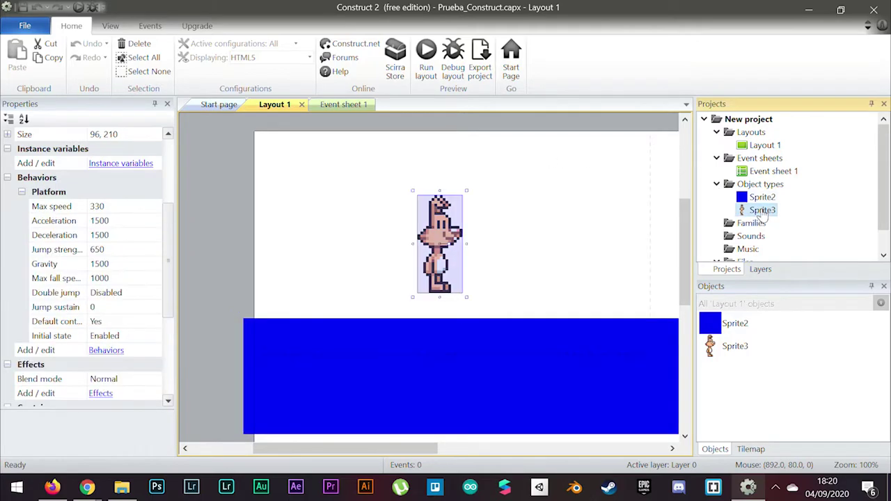
key("Delete")
key("Return")
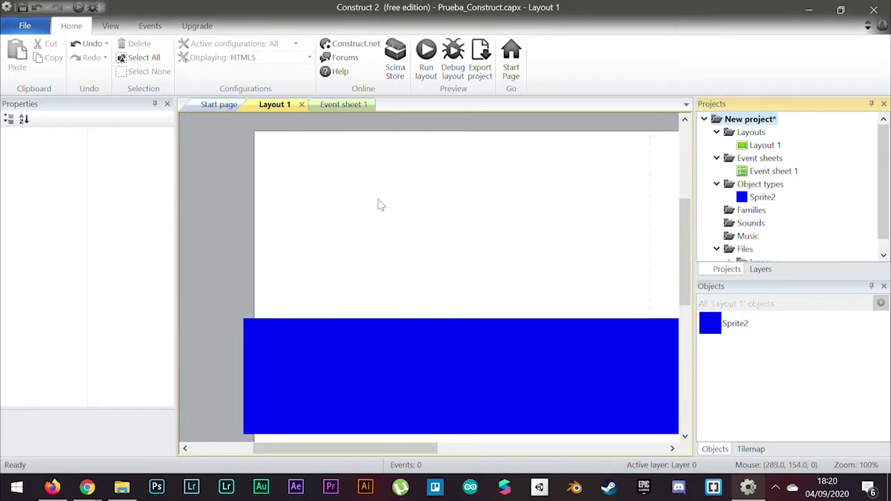
Insert a new Sprite object into the layout, placing it in the empty area above the blue ground
right_click(401, 218)
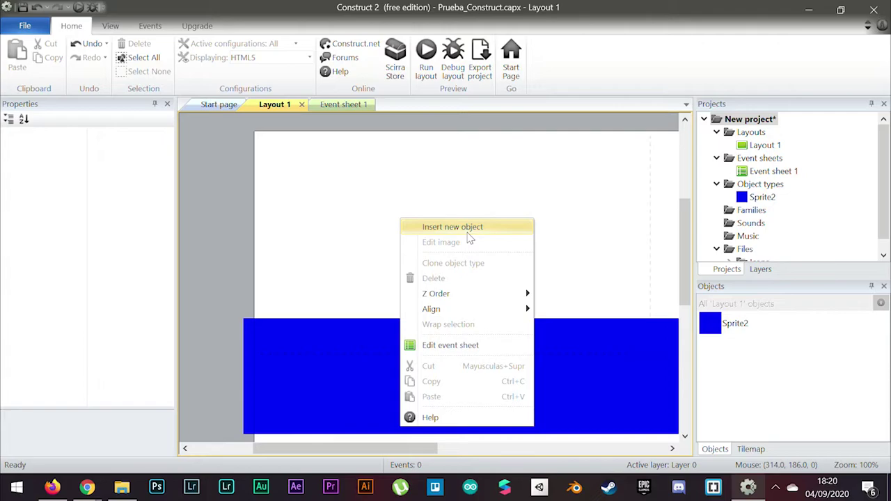
left_click(463, 229)
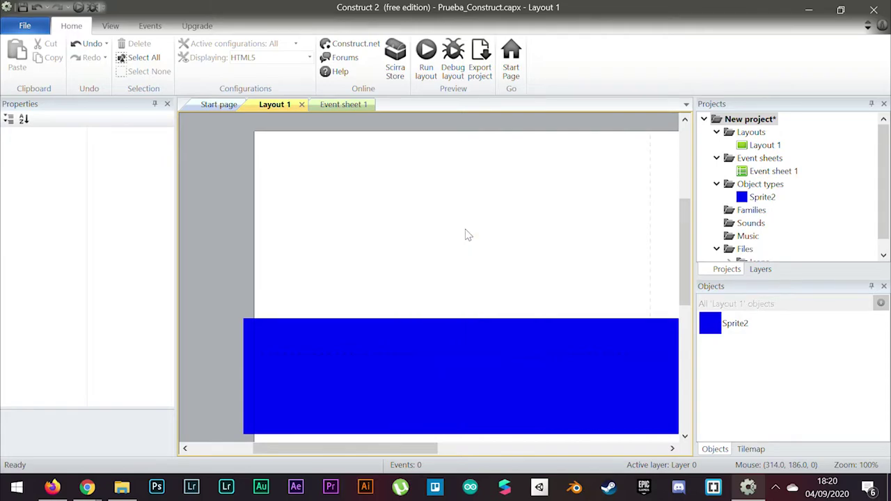
left_click(519, 278)
double_click(519, 279)
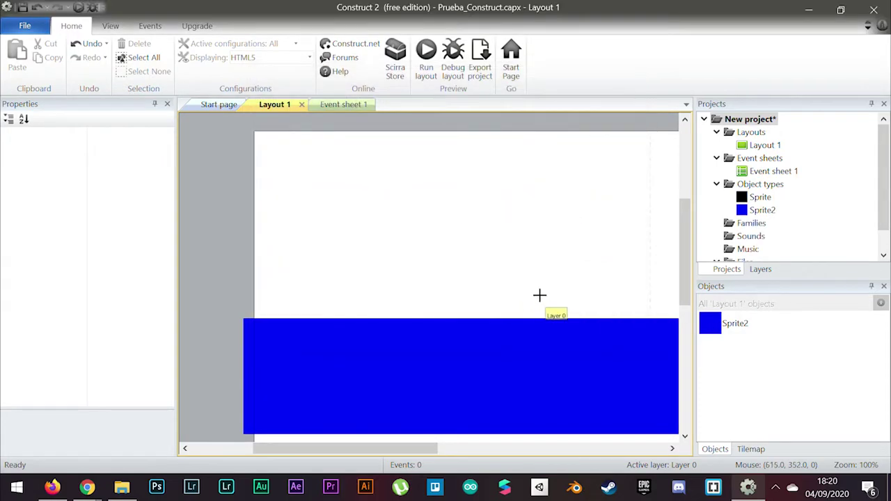
left_click(440, 221)
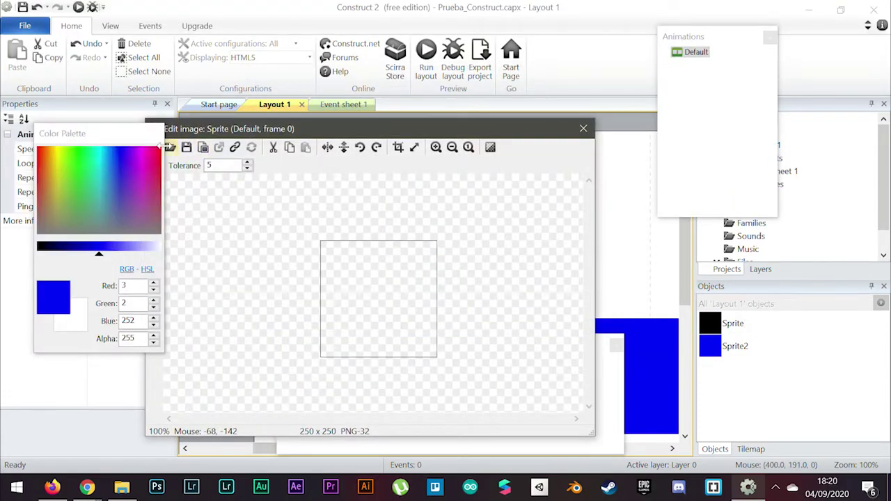
Load the stand_1 image from the PJ folder into frame 0 of the new sprite's Default animation
left_click_drag(205, 128, 275, 103)
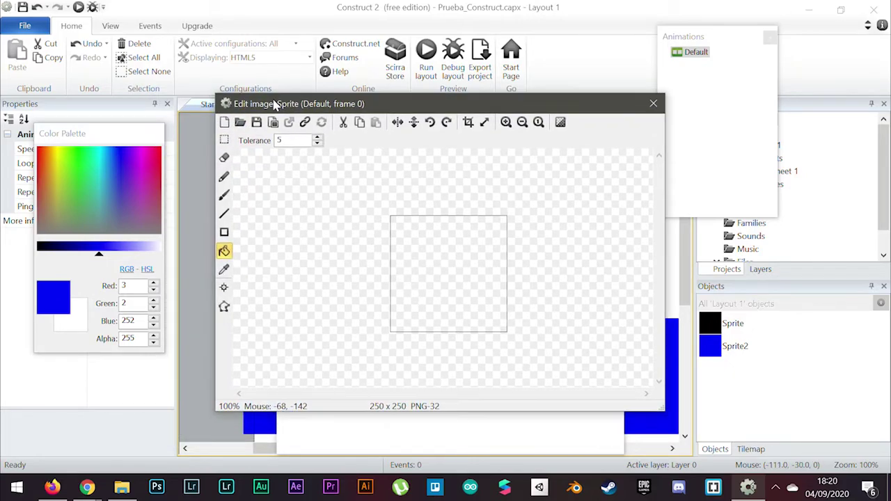
left_click(240, 122)
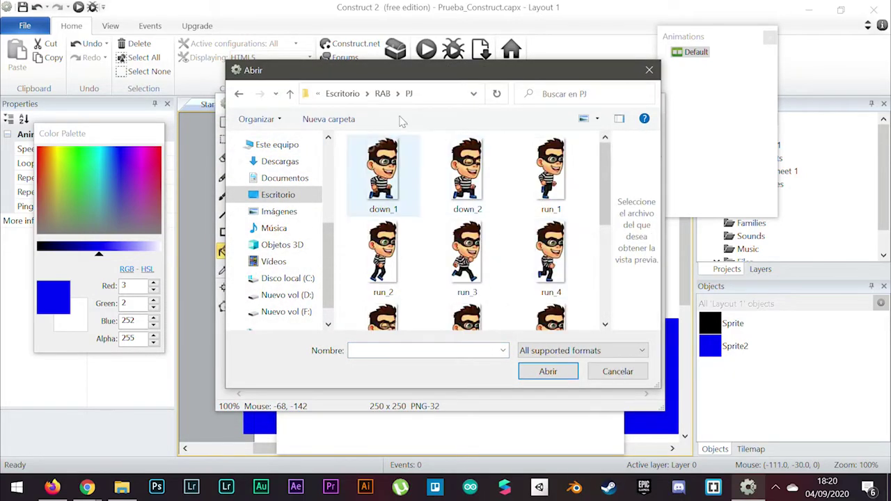
scroll(519, 237, "down", 2)
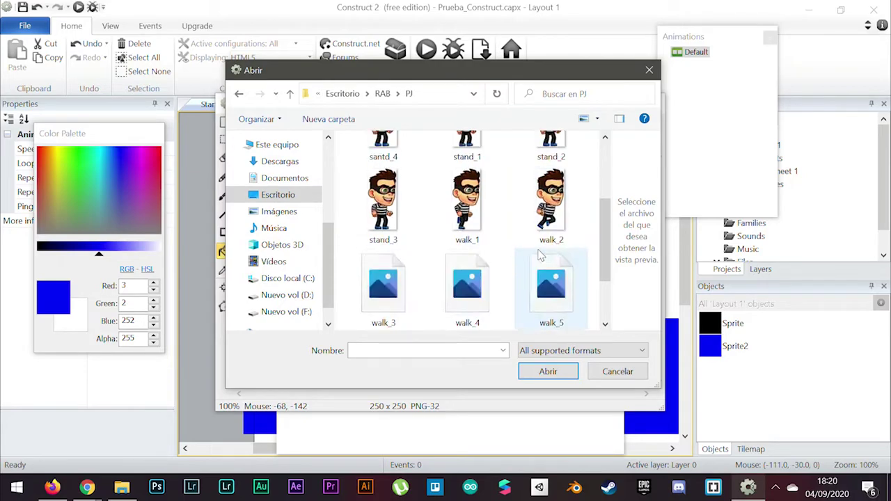
scroll(540, 256, "down", 2)
scroll(502, 258, "up", 1)
left_click(468, 253)
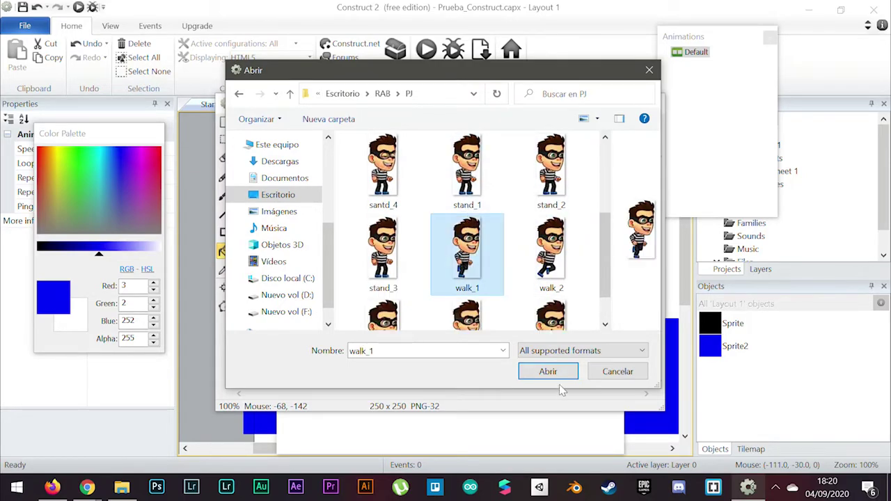
scroll(509, 282, "down", 1)
scroll(487, 264, "up", 1)
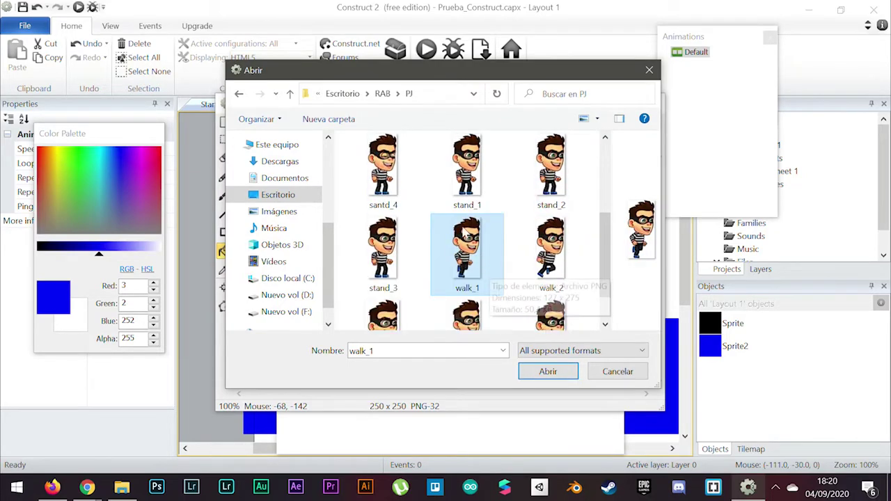
left_click(467, 167)
left_click(548, 371)
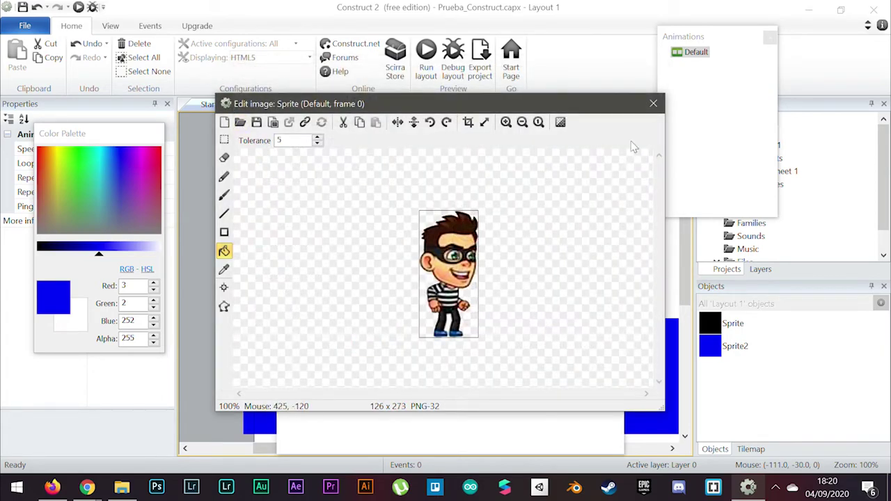
Add a new animation named Idle to the sprite
left_click_drag(554, 105, 530, 52)
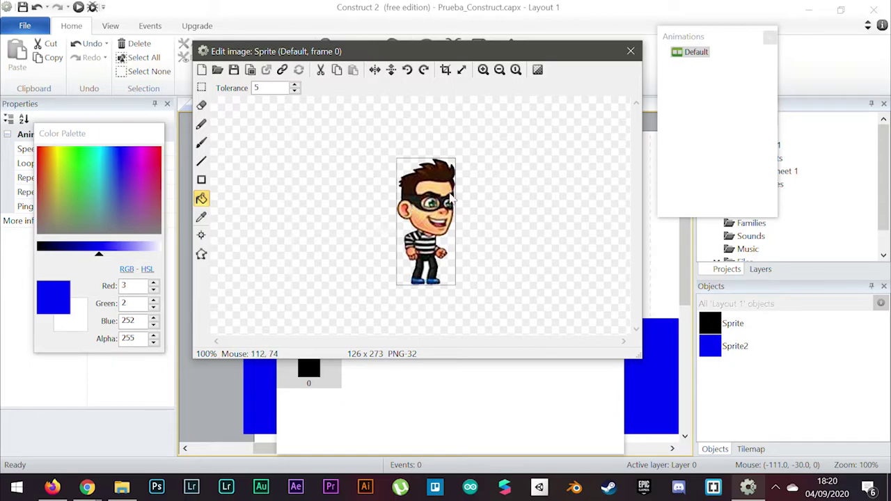
left_click_drag(705, 36, 716, 46)
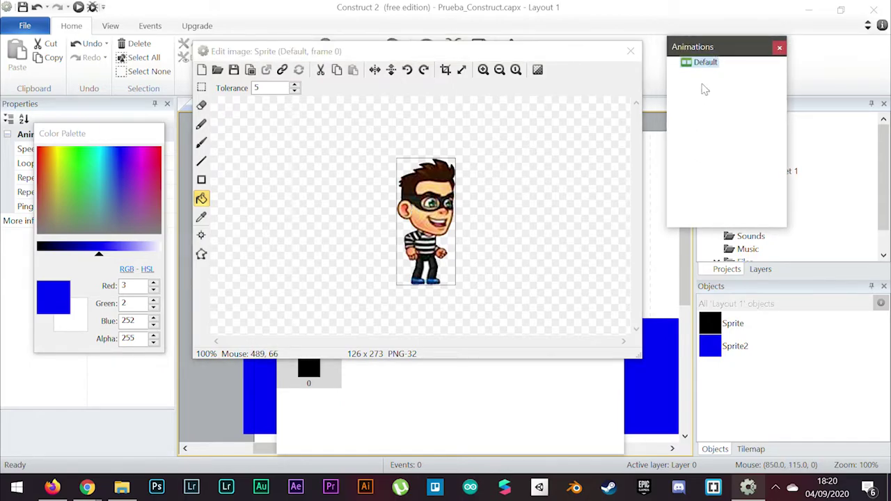
right_click(702, 85)
right_click(694, 79)
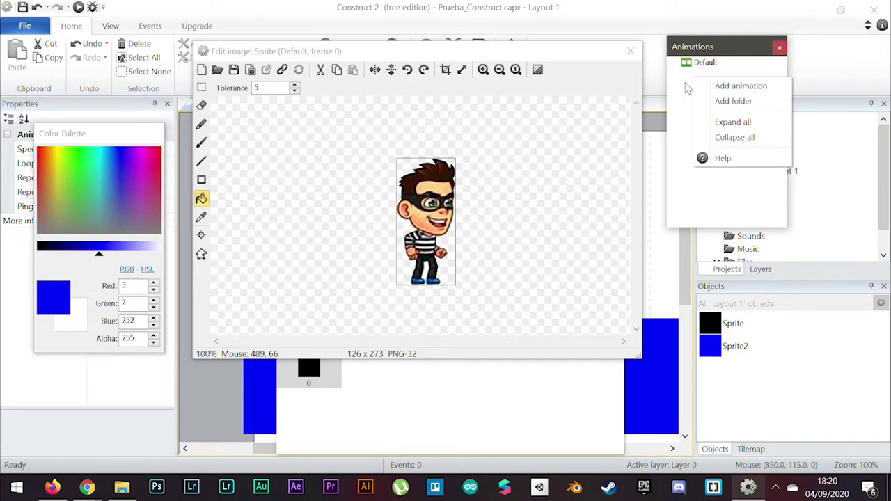
left_click(742, 89)
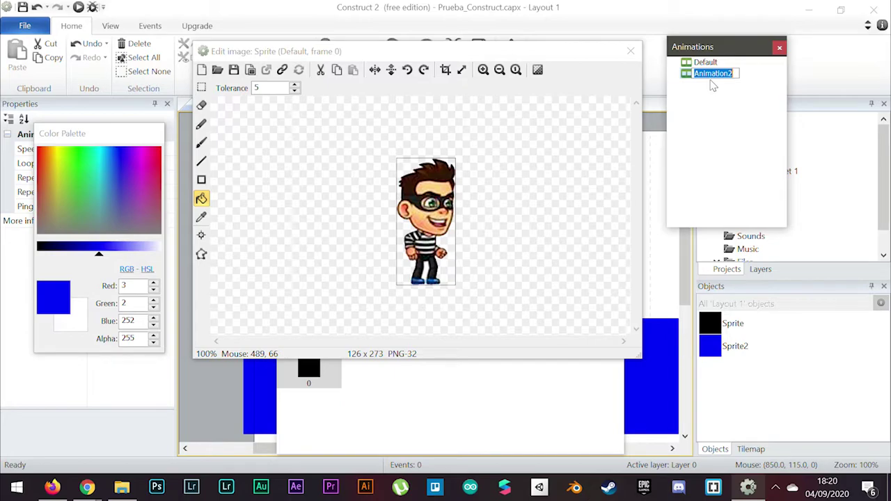
type("Id")
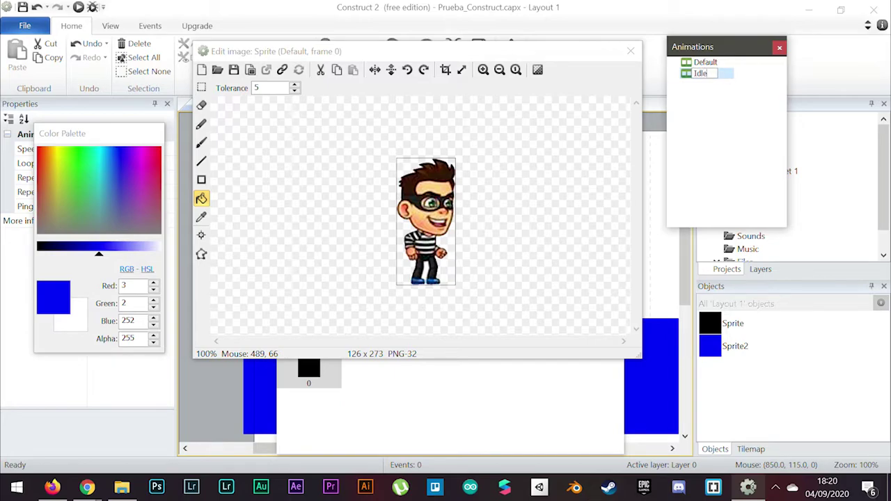
type("le")
left_click(713, 85)
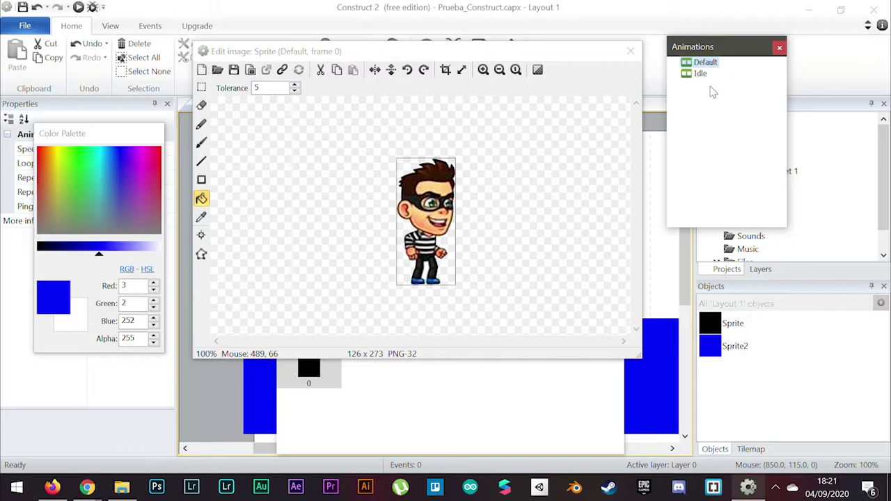
Switch to the Idle animation and arrange the image editor and animation frames windows so they do not overlap
left_click(699, 73)
key("Up")
key("Down")
key("Up")
key("Down")
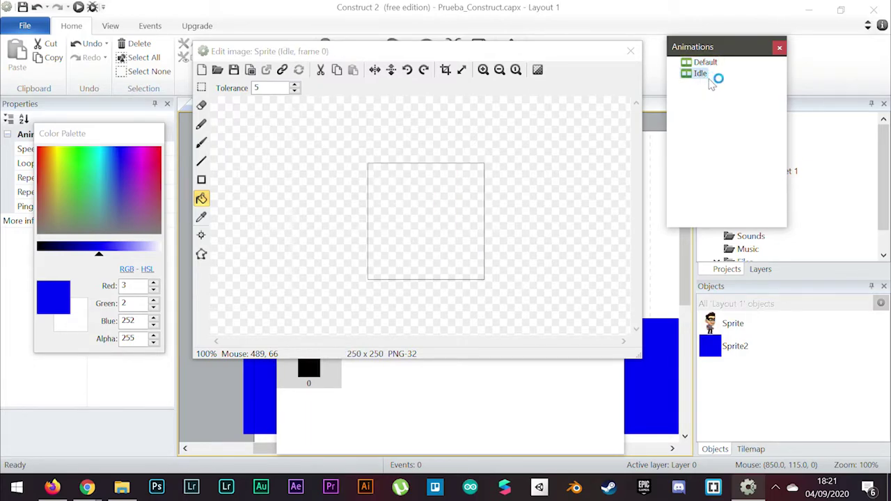
left_click(394, 404)
left_click_drag(418, 353, 416, 371)
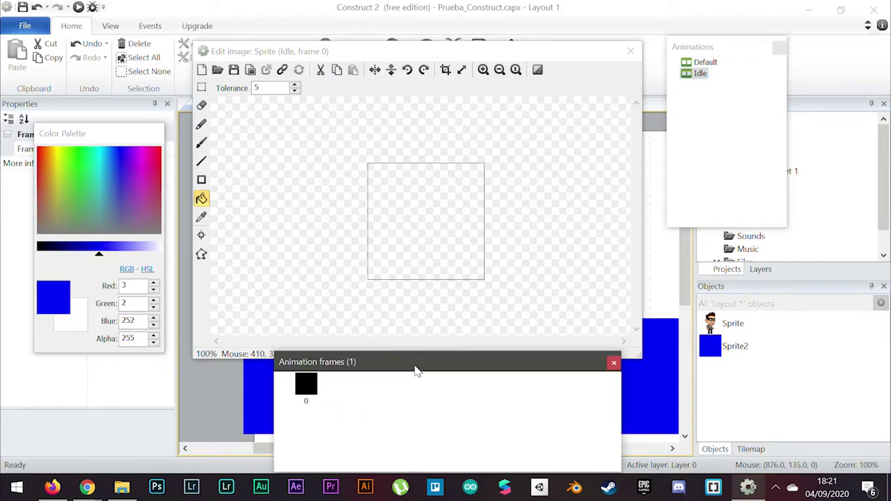
left_click_drag(469, 55, 483, 28)
left_click_drag(413, 362, 407, 357)
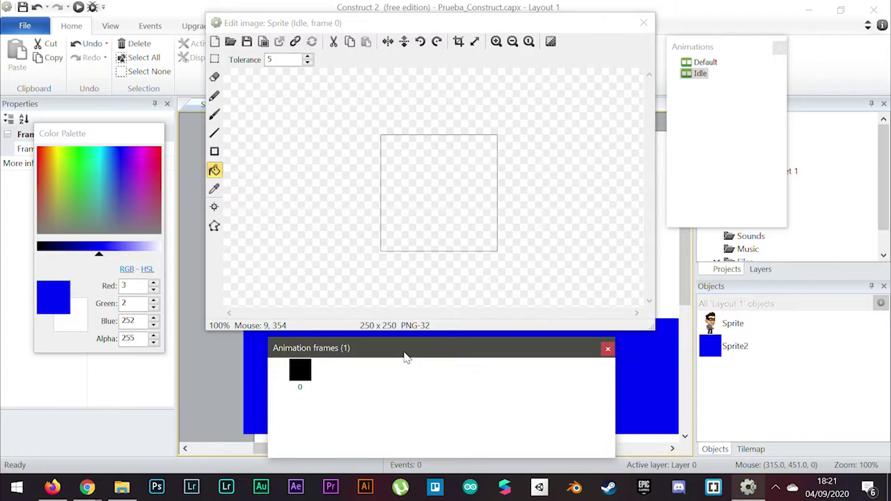
Import the files stand_1, stand_2, stand_3 and santd_4 as frames of the Idle animation
right_click(364, 404)
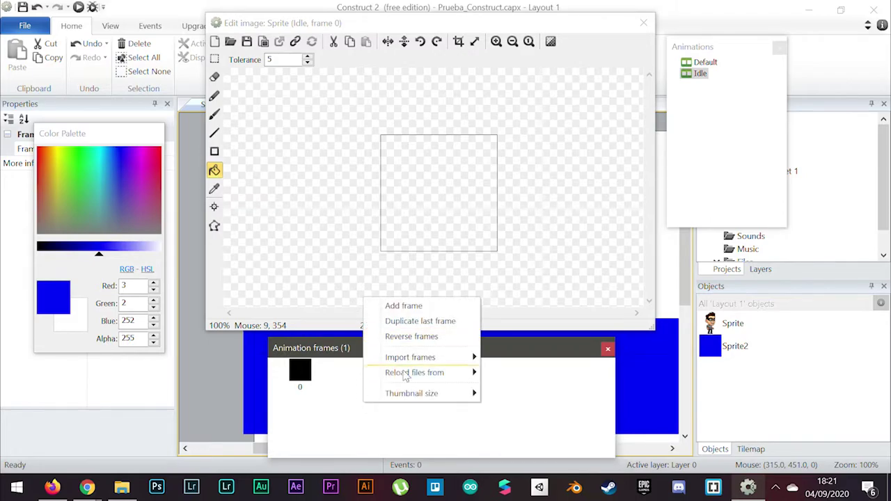
right_click(418, 371)
mouse_move(429, 371)
left_click(519, 369)
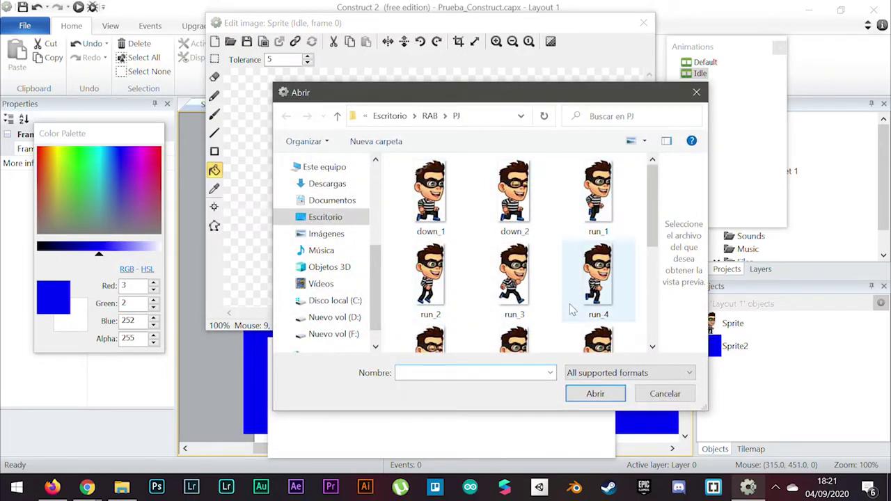
scroll(599, 292, "down", 2)
scroll(612, 279, "up", 1)
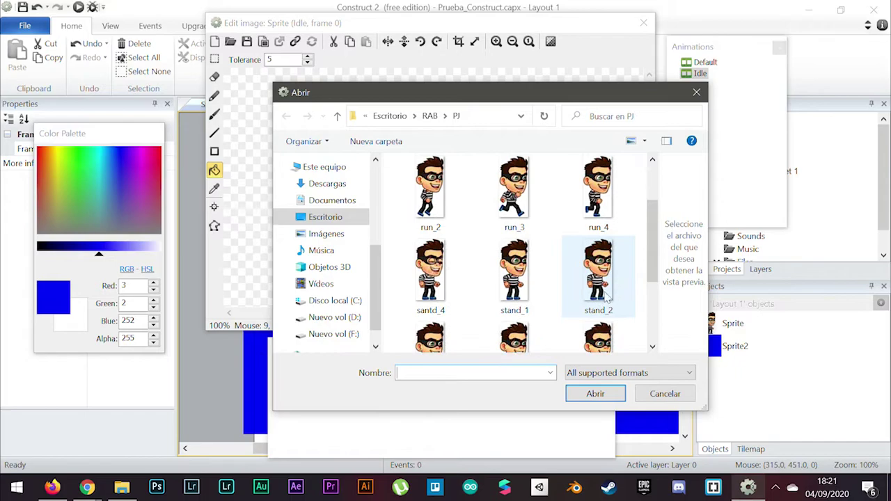
left_click(510, 292)
left_click(604, 286, "ctrl")
scroll(557, 292, "down", 1)
left_click(430, 306, "ctrl")
left_click(430, 222, "ctrl")
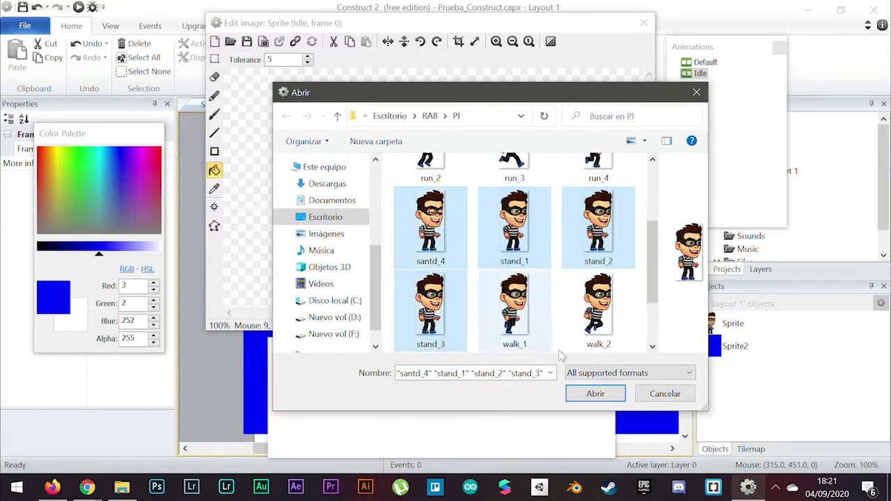
left_click(595, 393)
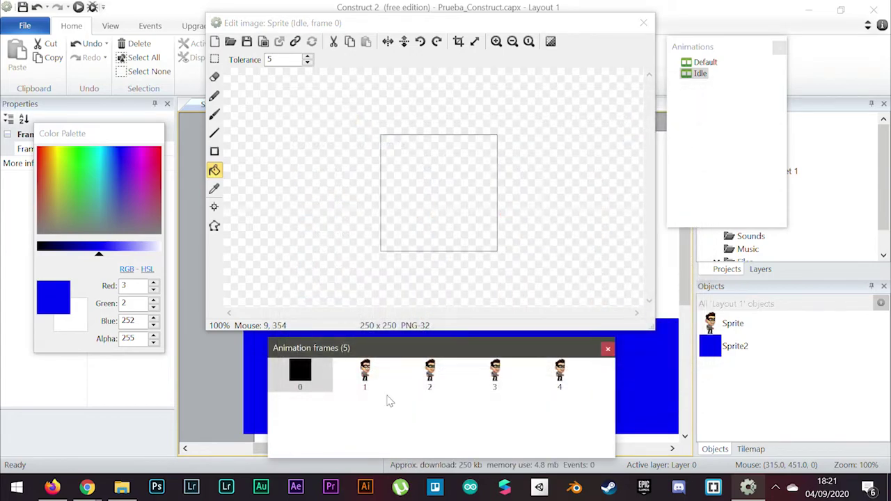
Delete the empty frame 0 from the Idle animation and look through the remaining frames
left_click(368, 379)
left_click_drag(367, 383, 418, 414)
left_click(322, 380)
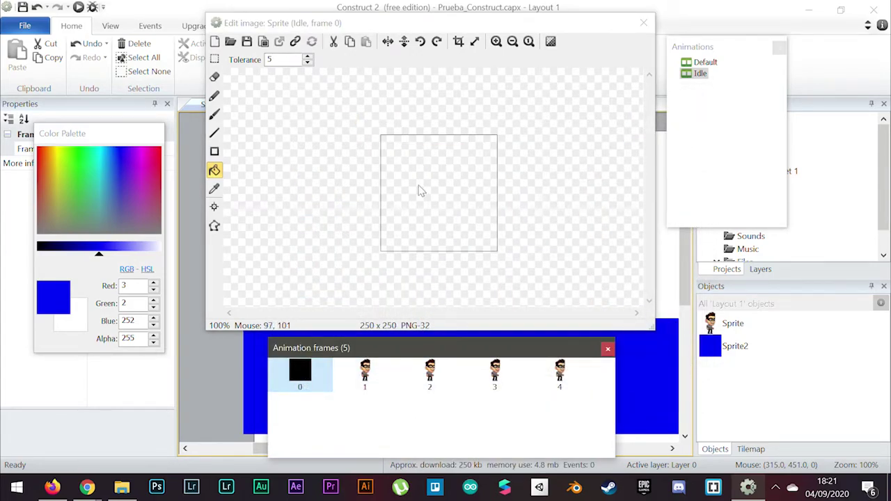
left_click(364, 375)
left_click(326, 378)
key("Delete")
left_click(365, 375)
left_click(430, 376)
left_click(495, 375)
left_click(300, 375)
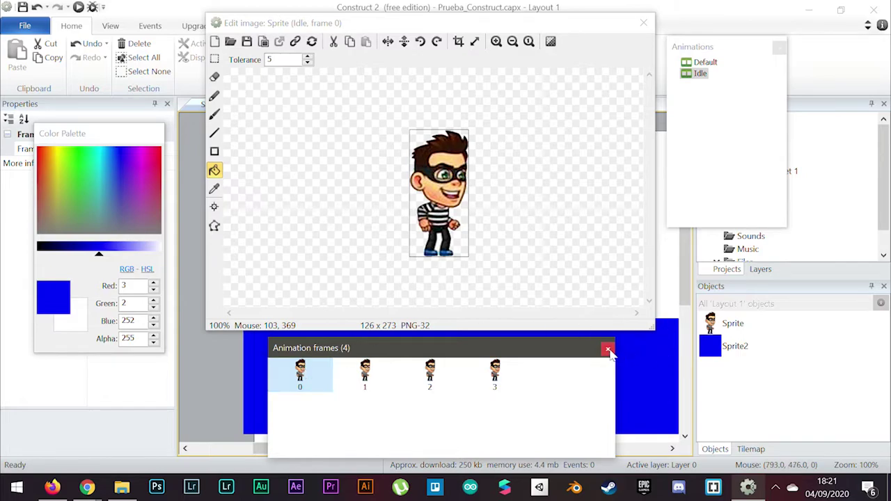
Delete the Default animation from the sprite and confirm the deletion
left_click(705, 106)
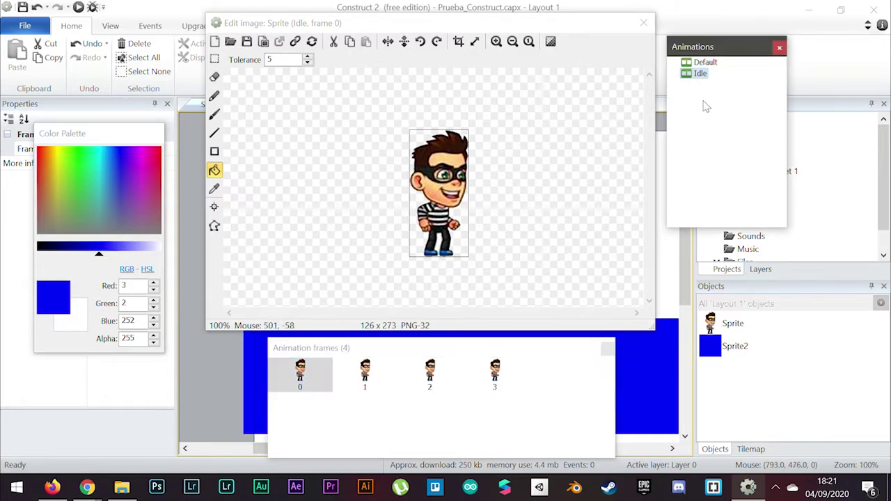
left_click(706, 62)
key("Delete")
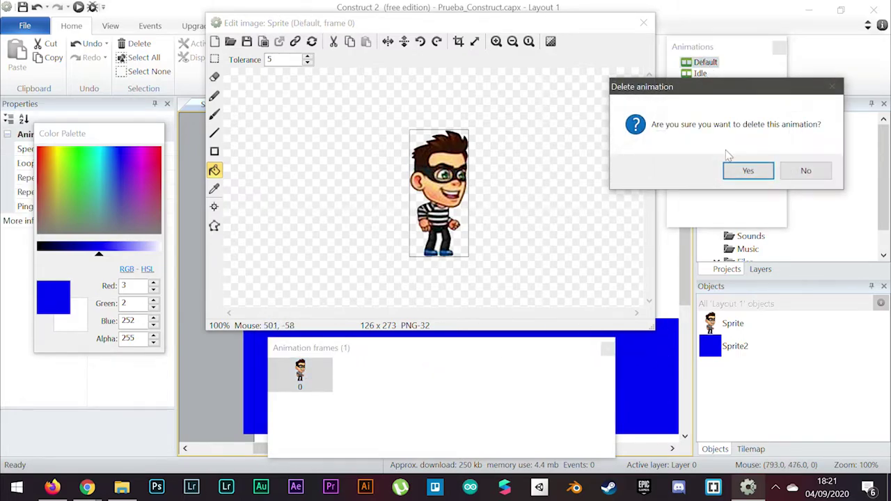
left_click(746, 171)
Add a new animation named Walk to the sprite
right_click(707, 92)
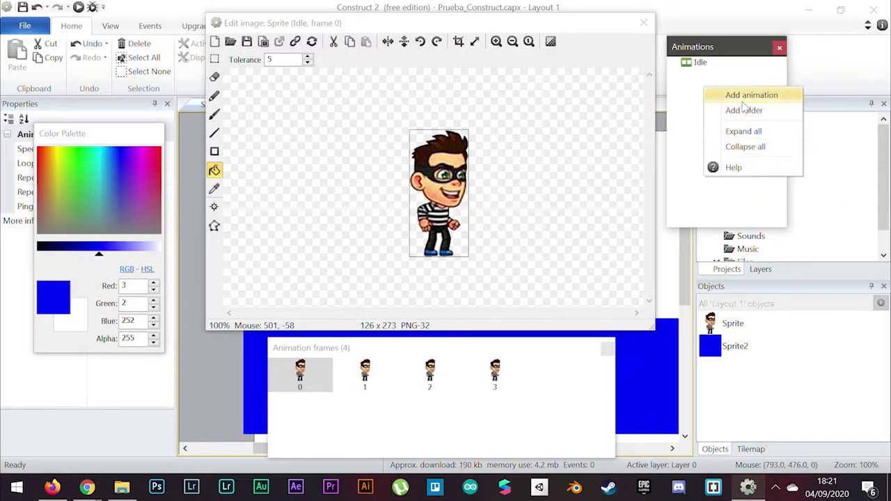
left_click(740, 98)
type("W")
key("Return")
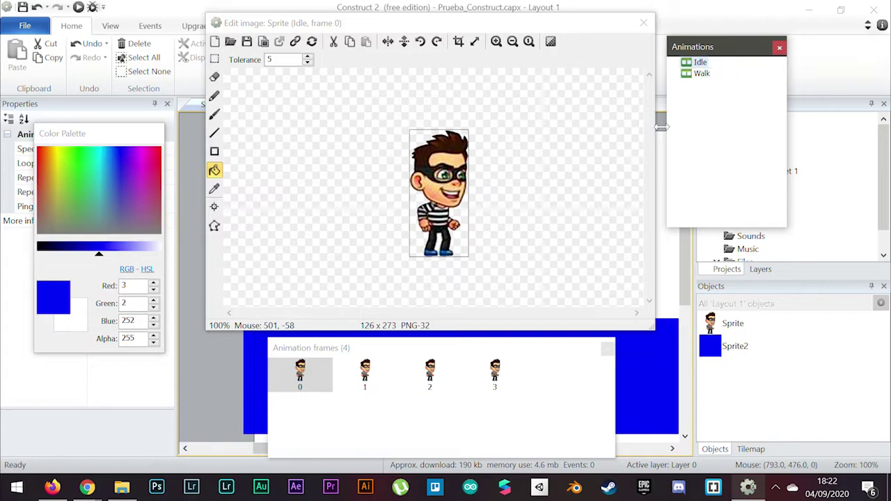
Import the files run_1, run_2, run_3 and run_4 as frames of the Walk animation and delete its empty frame 0
left_click(701, 74)
right_click(419, 365)
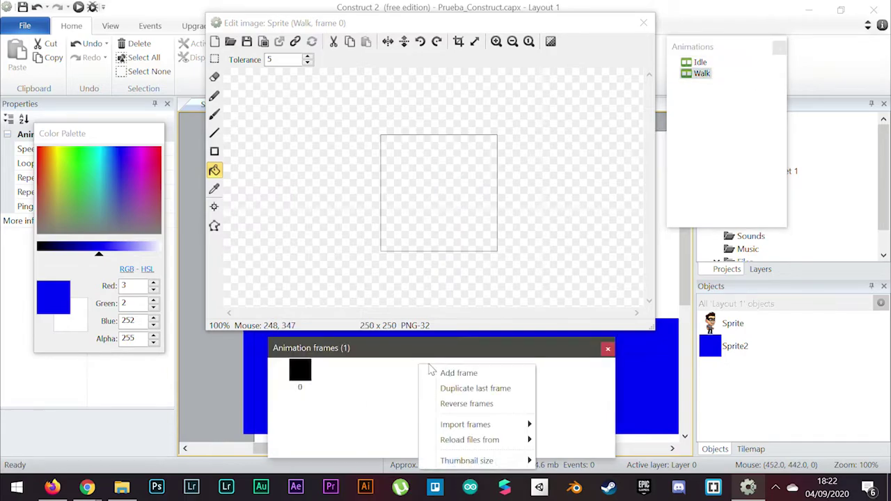
mouse_move(488, 426)
left_click(580, 424)
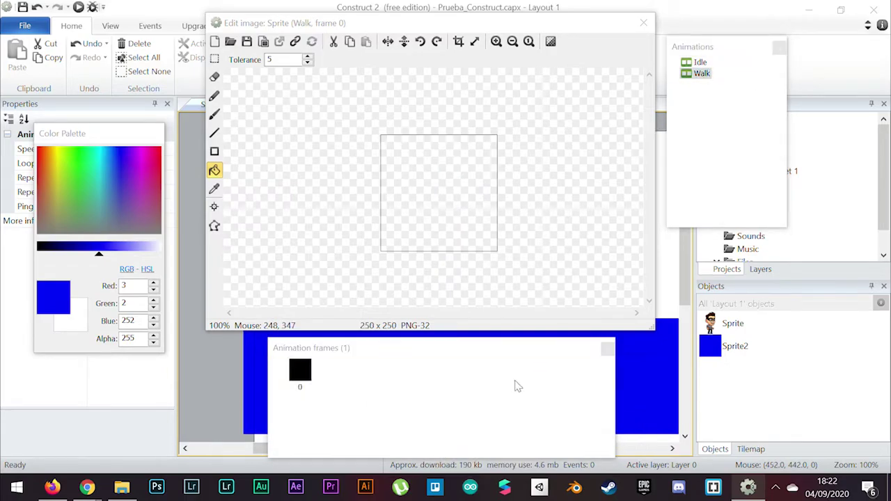
scroll(529, 230, "down", 2)
scroll(592, 264, "up", 2)
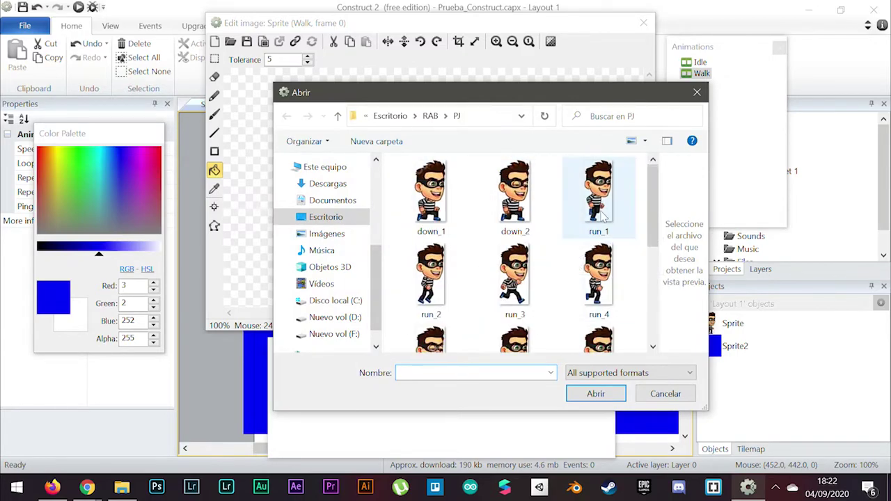
left_click(603, 215)
left_click(439, 296, "ctrl")
left_click(524, 299, "ctrl")
left_click(576, 262, "ctrl")
scroll(571, 259, "down", 1)
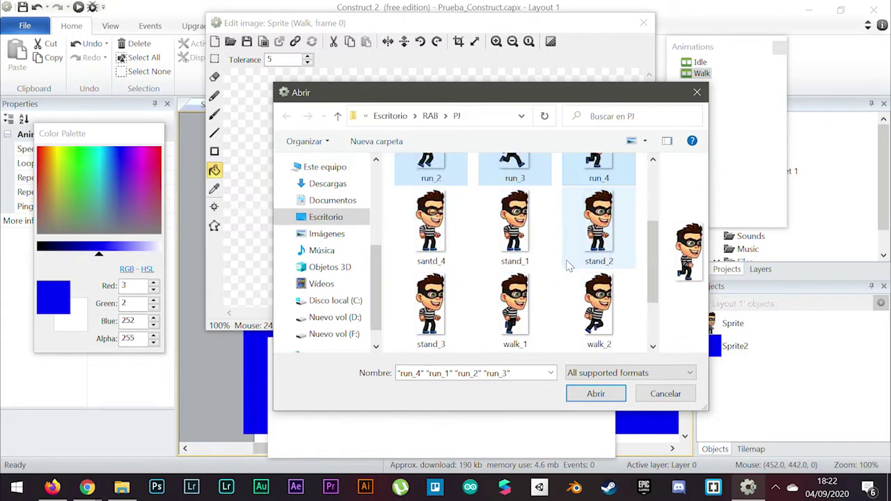
scroll(557, 216, "up", 1)
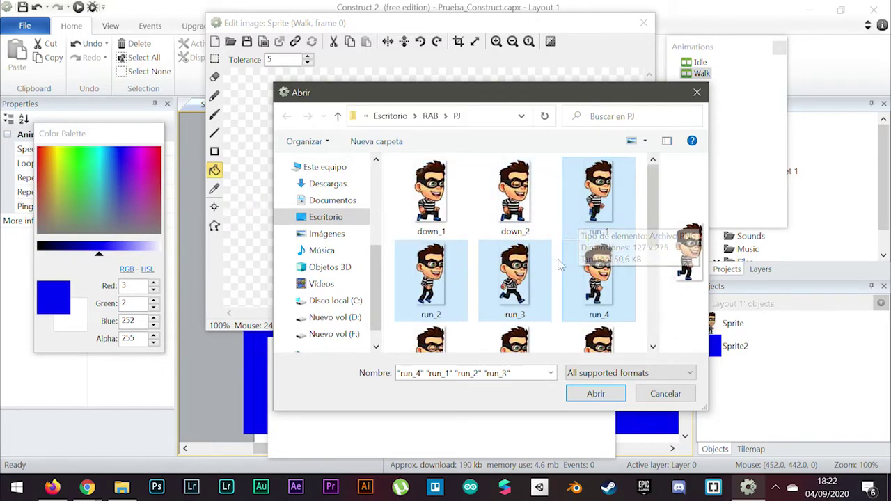
left_click(606, 395)
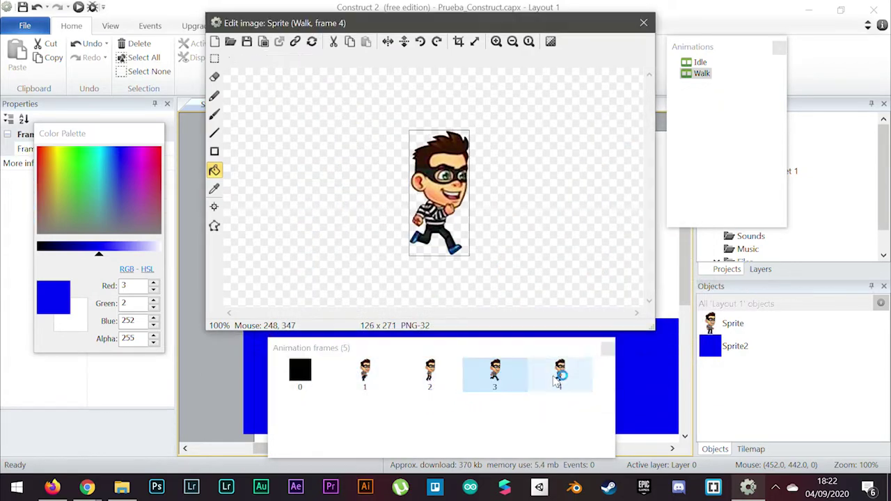
left_click(301, 379)
key("Delete")
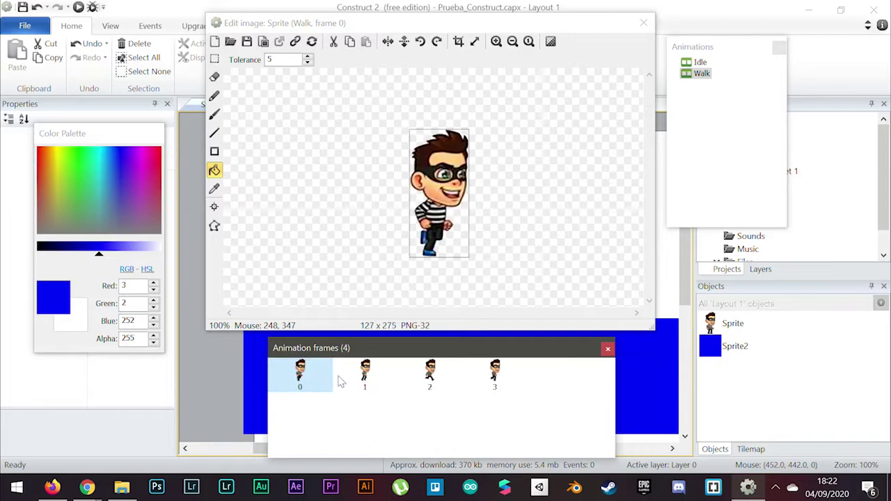
Add a new animation named Jump to the sprite
right_click(707, 99)
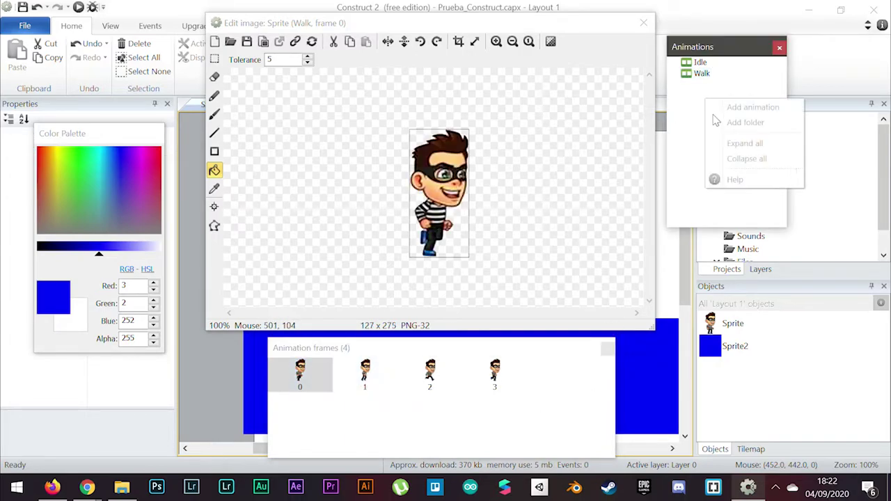
left_click(722, 107)
type("Jump")
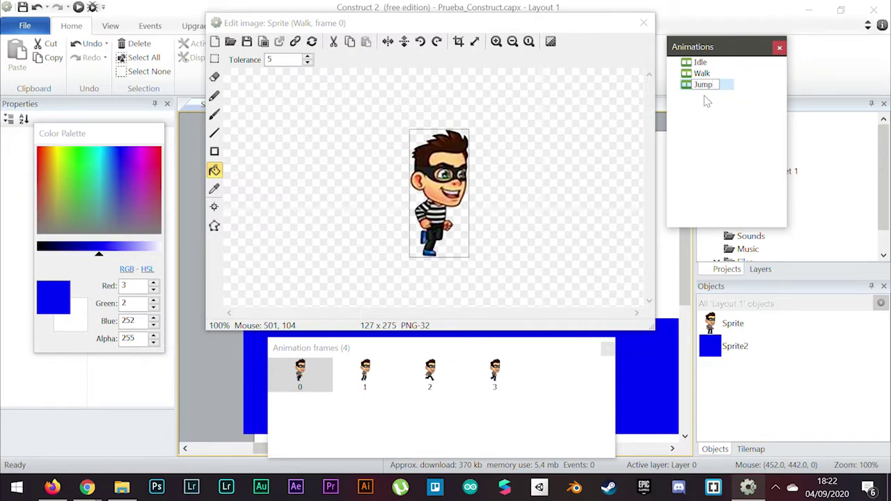
key("Return")
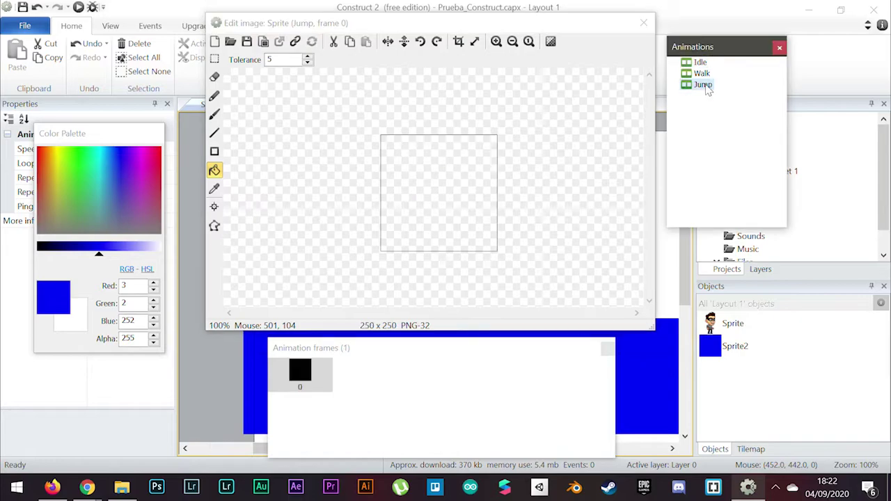
Import the files walk_1 through walk_5 as frames of the Jump animation and delete its empty frame 0
left_click(394, 399)
right_click(358, 394)
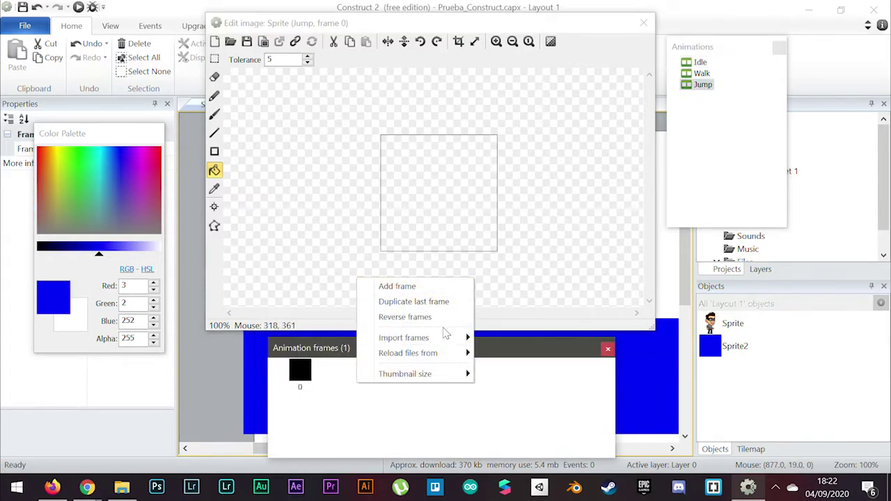
mouse_move(451, 337)
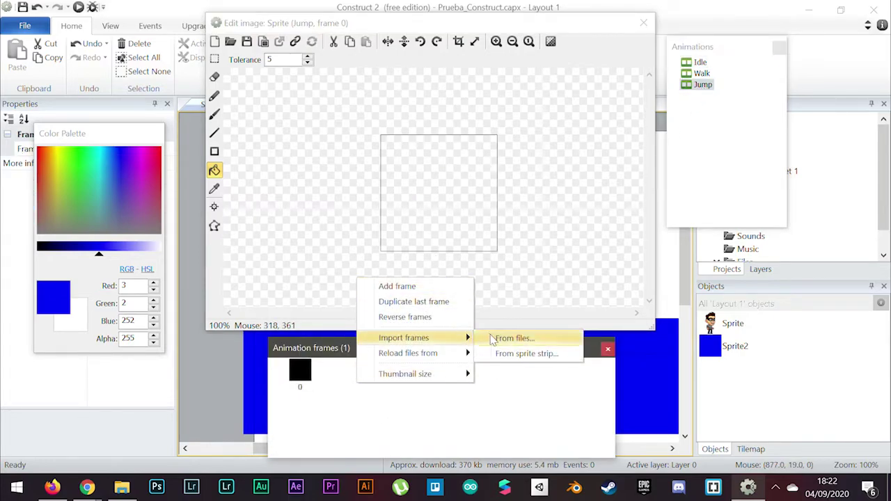
left_click(512, 338)
scroll(529, 223, "down", 3)
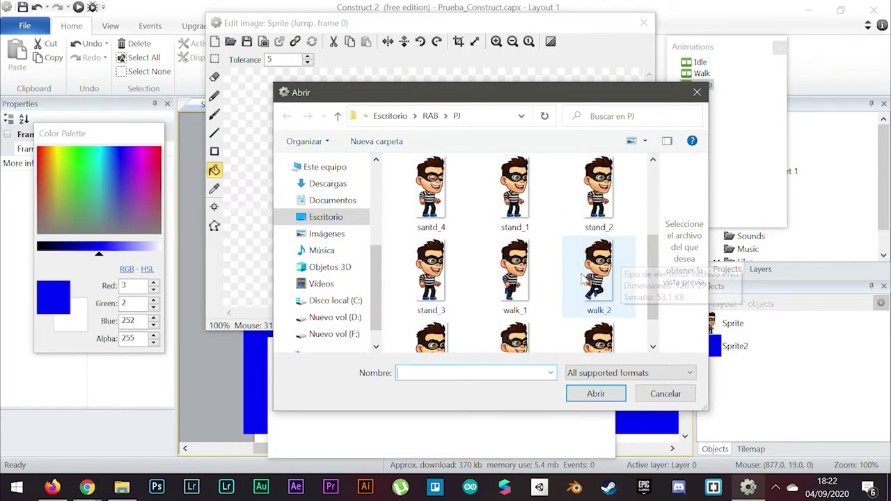
scroll(608, 286, "down", 1)
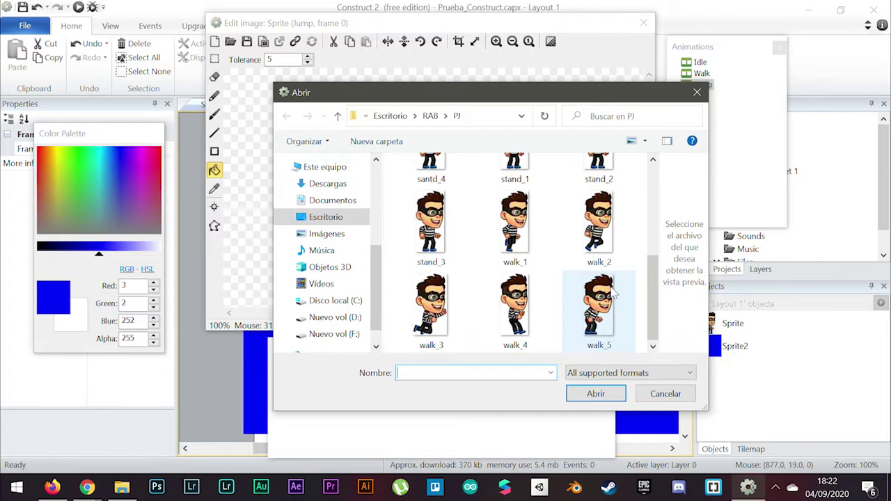
left_click(516, 240)
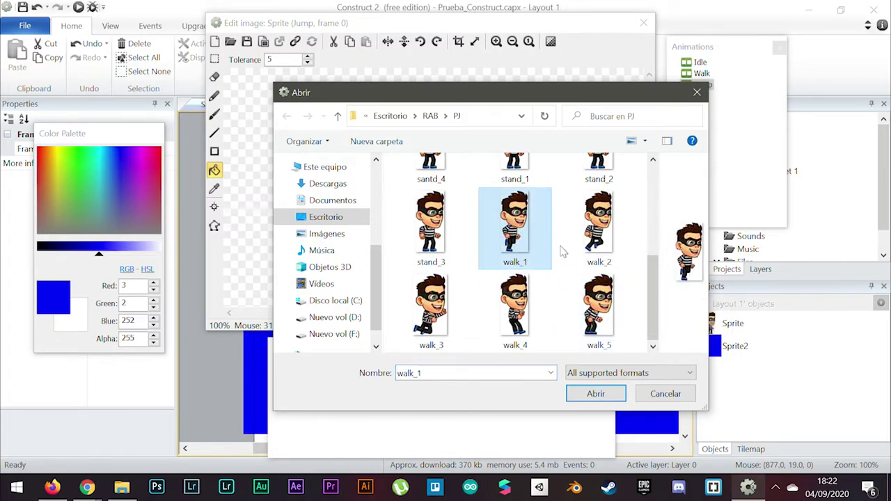
left_click(597, 226, "ctrl")
left_click(431, 306, "ctrl")
left_click(529, 327, "ctrl")
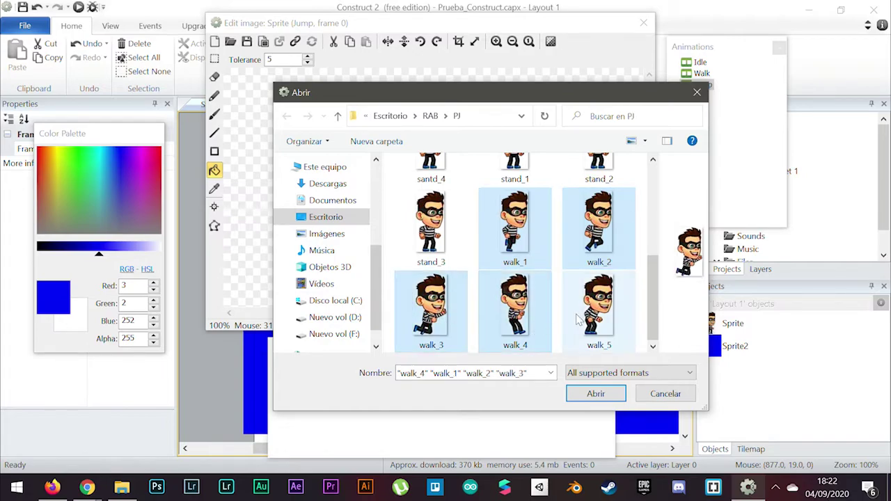
left_click(588, 286, "ctrl")
left_click(613, 395)
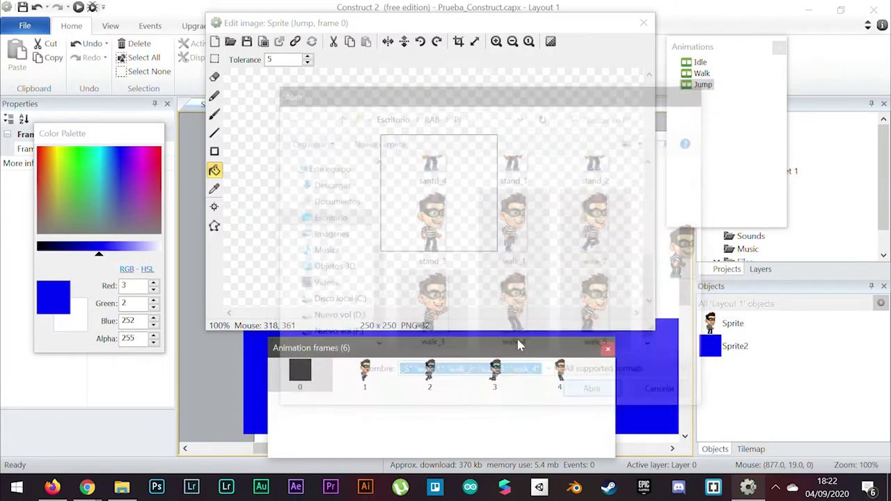
left_click(298, 381)
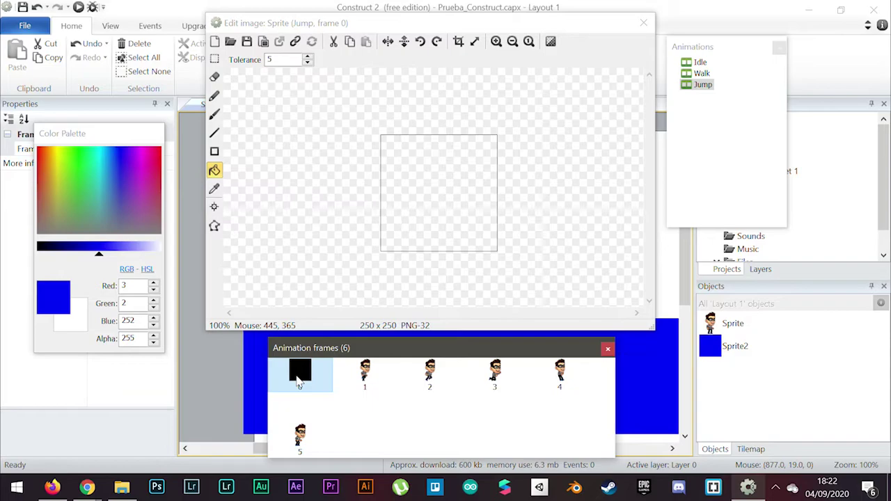
key("Delete")
Step back and forth through the Jump animation's frames 0 to 4 to examine the sequence of poses
left_click(364, 379)
left_click(443, 377)
left_click(495, 376)
left_click(559, 376)
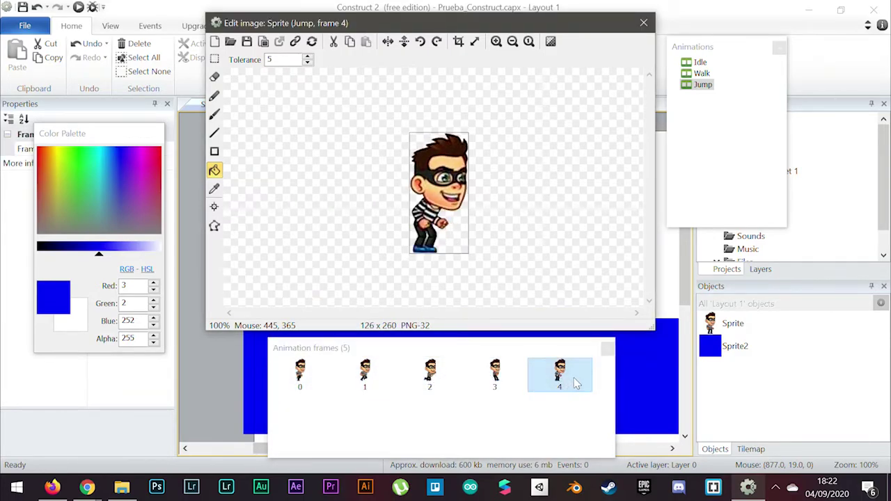
left_click(493, 379)
left_click(452, 383)
left_click(328, 380)
left_click(394, 382)
left_click(300, 378)
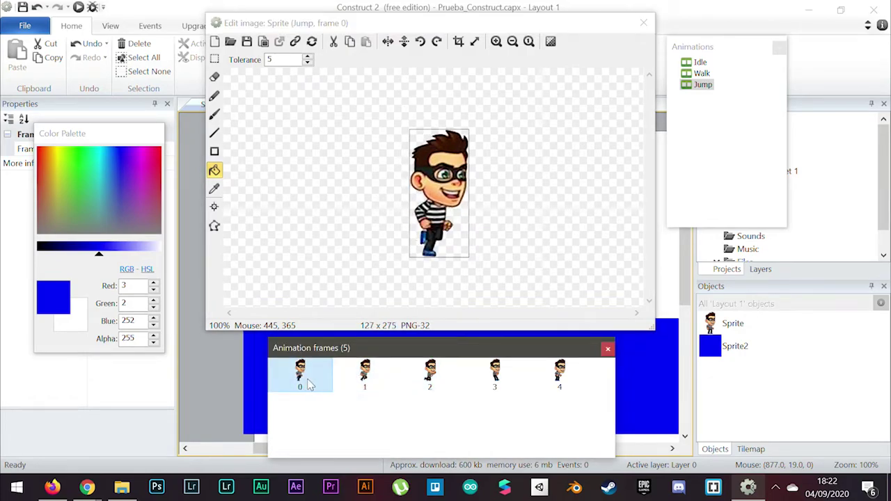
left_click(364, 380)
left_click(431, 374)
left_click(496, 374)
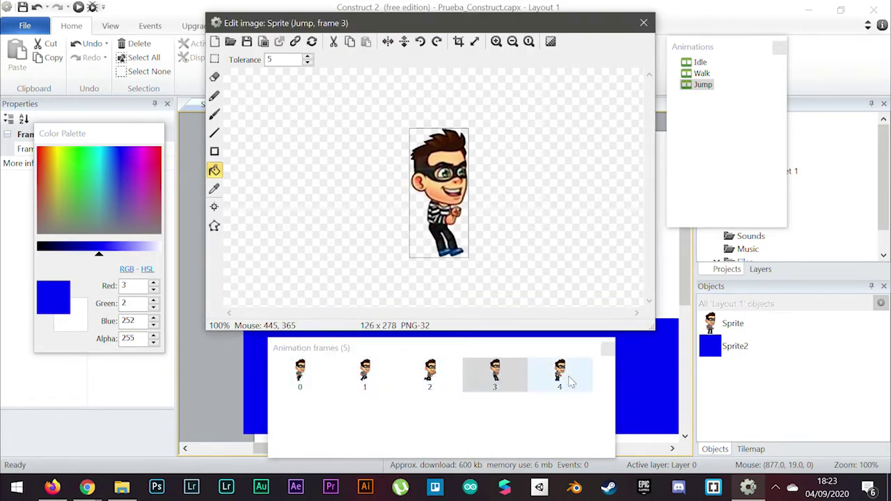
left_click(563, 376)
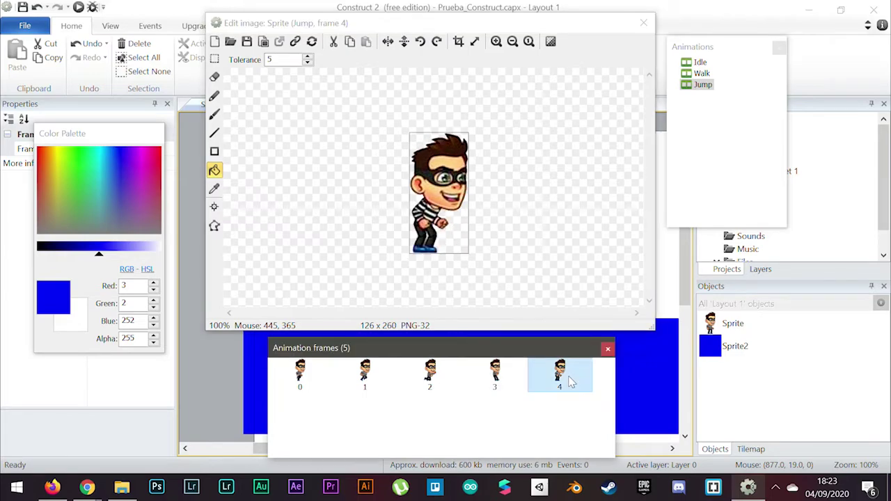
left_click(495, 374)
left_click(430, 376)
left_click(366, 380)
left_click(291, 381)
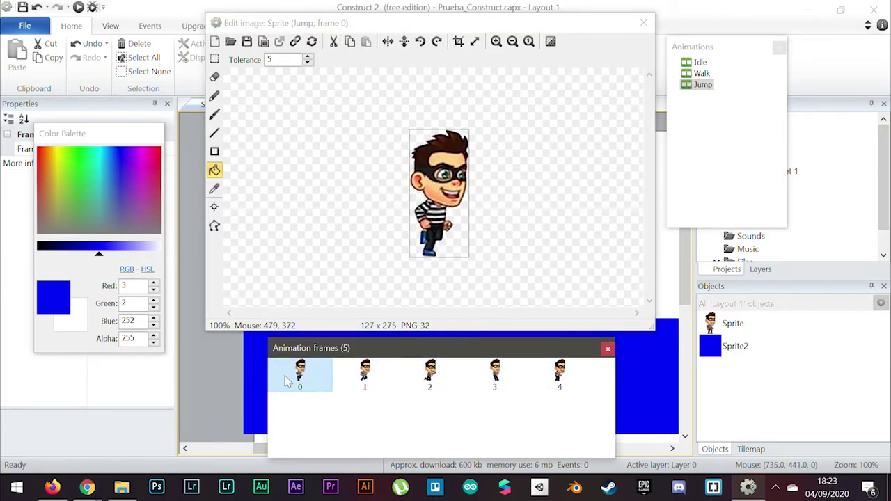
Add a new animation named Down to the sprite
right_click(712, 165)
left_click(748, 170)
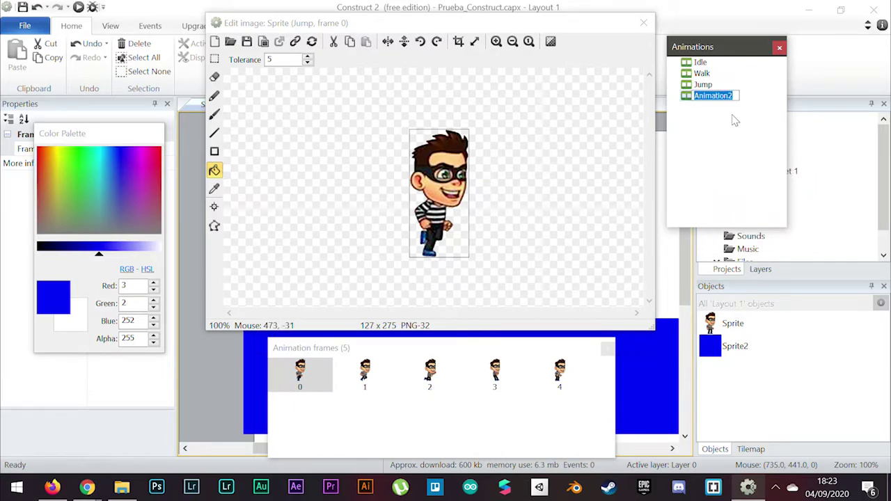
type("Down")
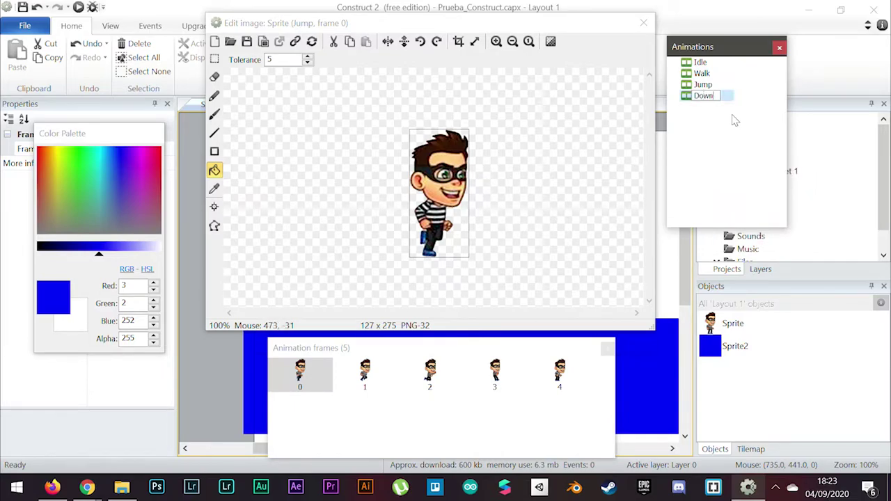
key("Return")
Import the files down_1 and down_2 as frames of the Down animation
left_click(702, 96)
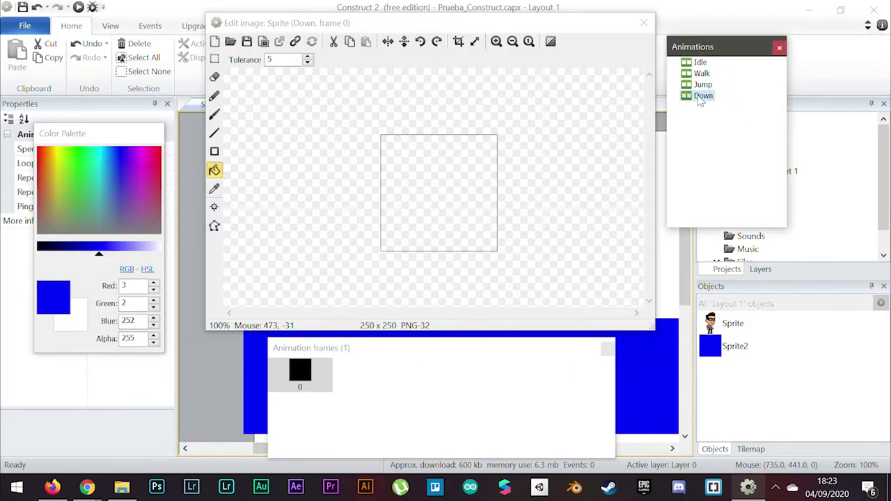
right_click(400, 436)
mouse_move(479, 392)
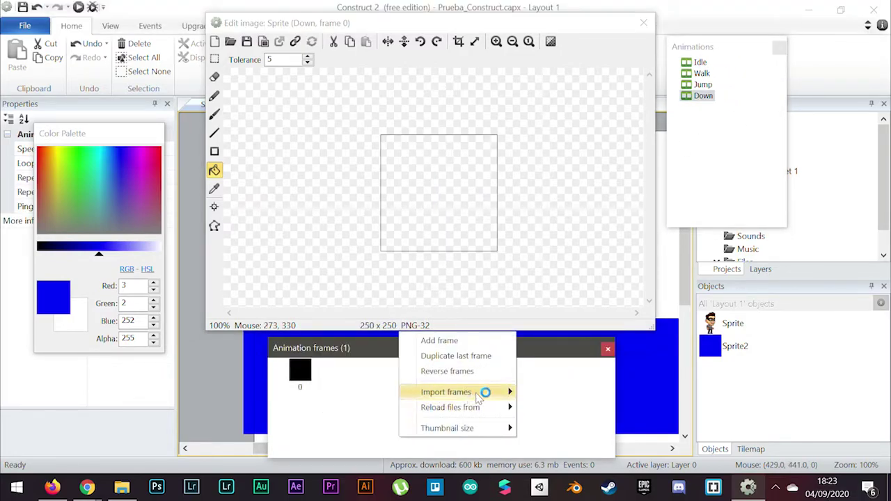
left_click(550, 392)
left_click(446, 192)
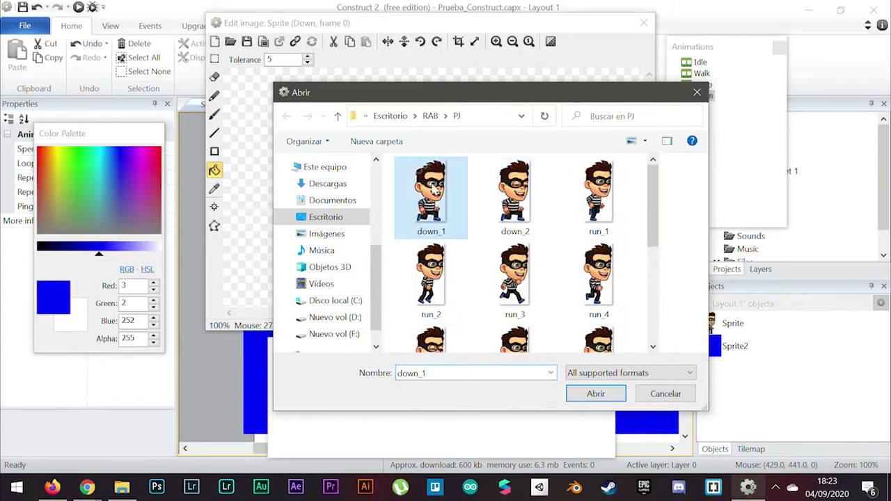
left_click(515, 198, "shift")
left_click(595, 393)
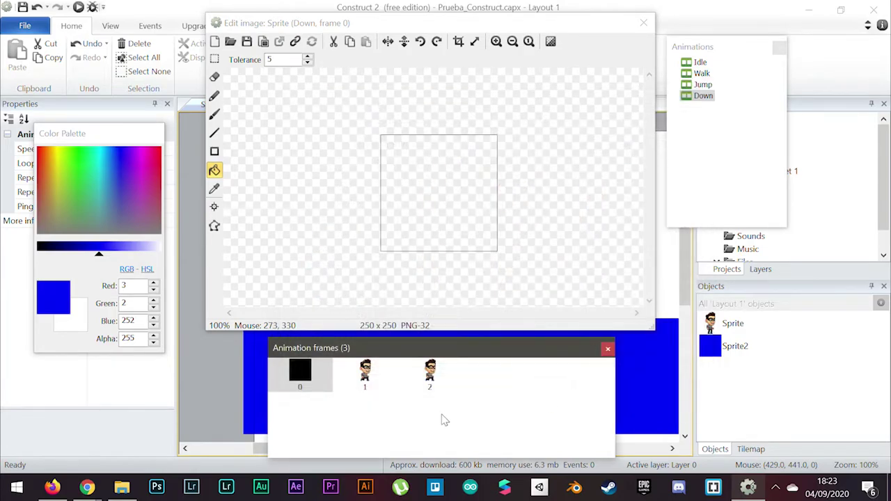
Delete the empty frame 0 from the Down animation and close the image editor
left_click(298, 392)
key("Delete")
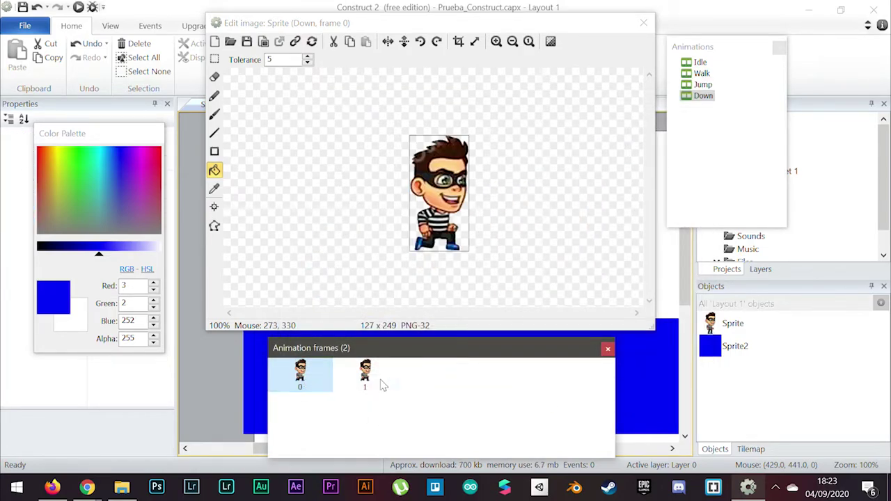
left_click_drag(326, 385, 390, 369)
left_click(335, 383)
left_click(328, 385)
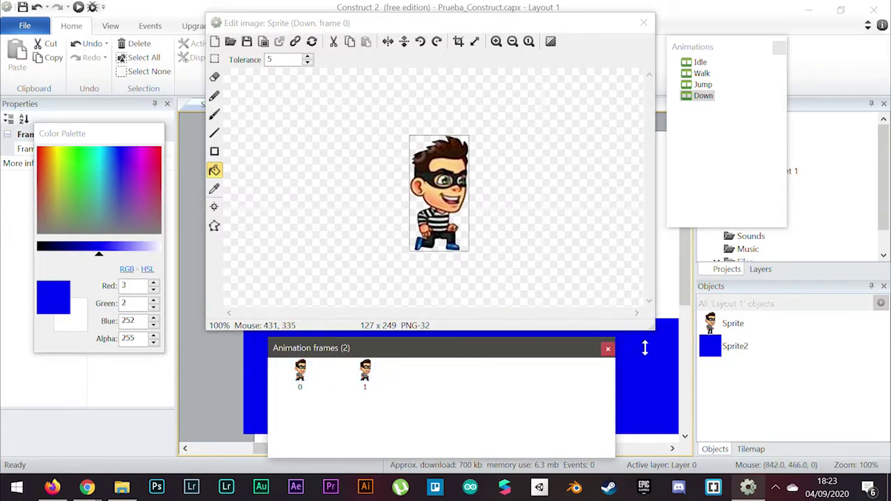
left_click(643, 24)
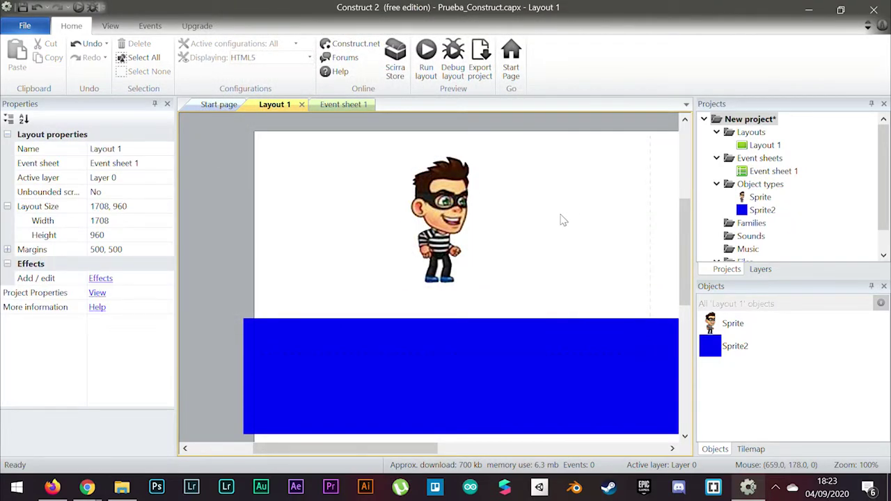
Review the thief sprite's Idle, Walk, Jump and Down animations, and preview the layout in the browser
left_click(761, 184)
left_click(760, 198)
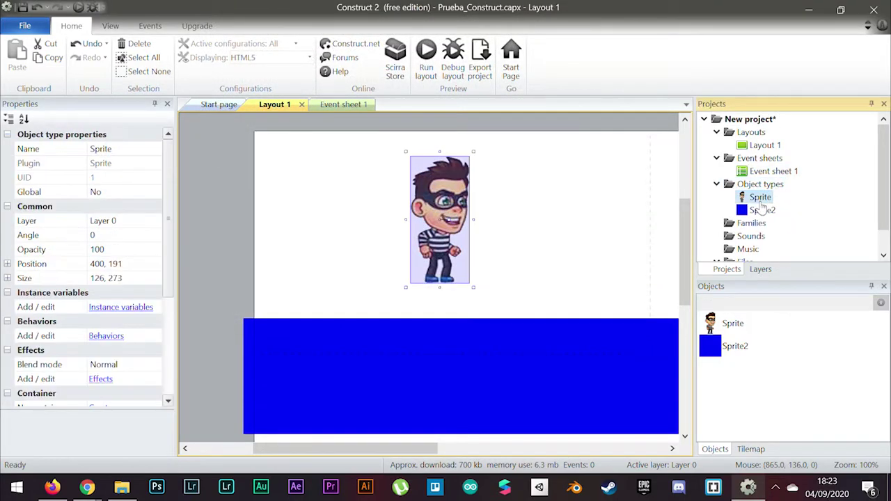
double_click(760, 201)
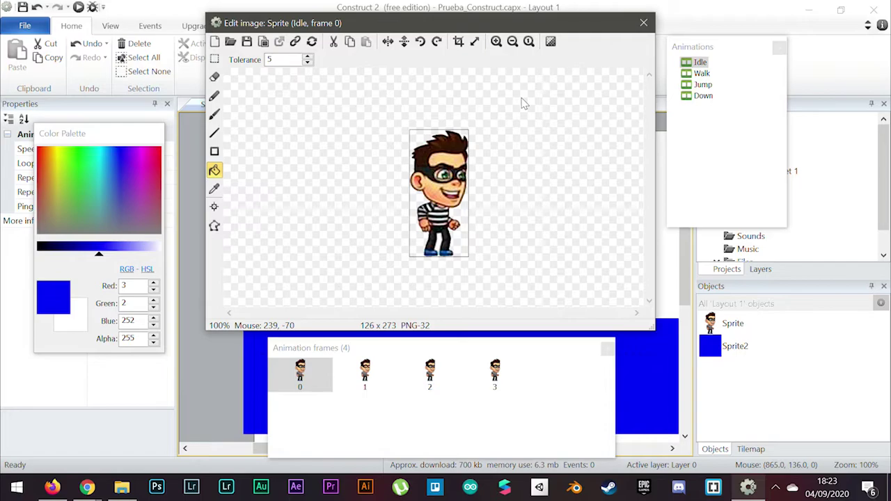
left_click(643, 23)
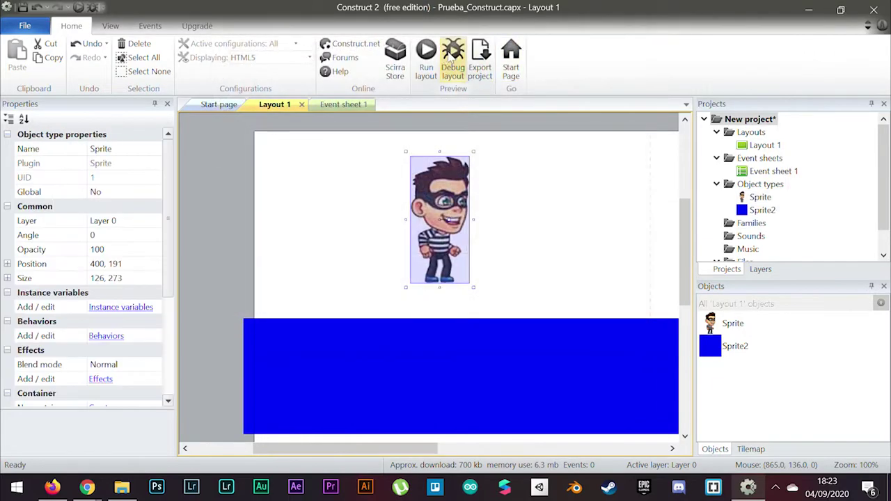
left_click(428, 61)
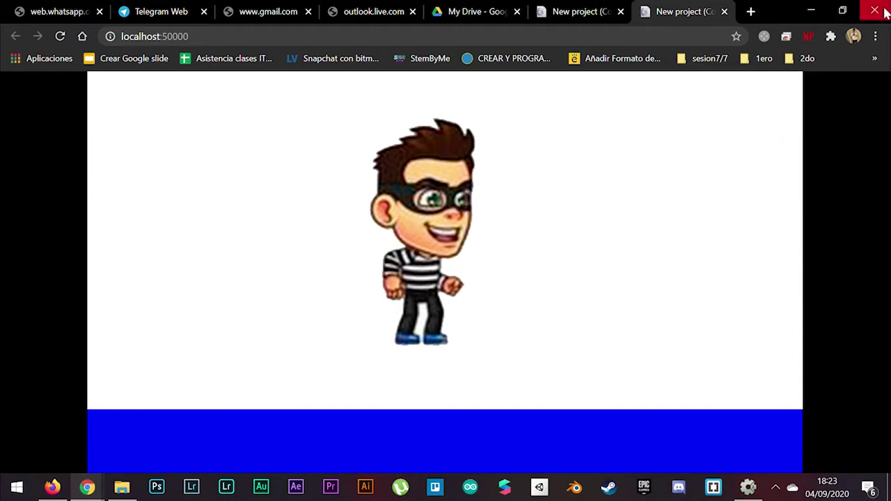
left_click(811, 11)
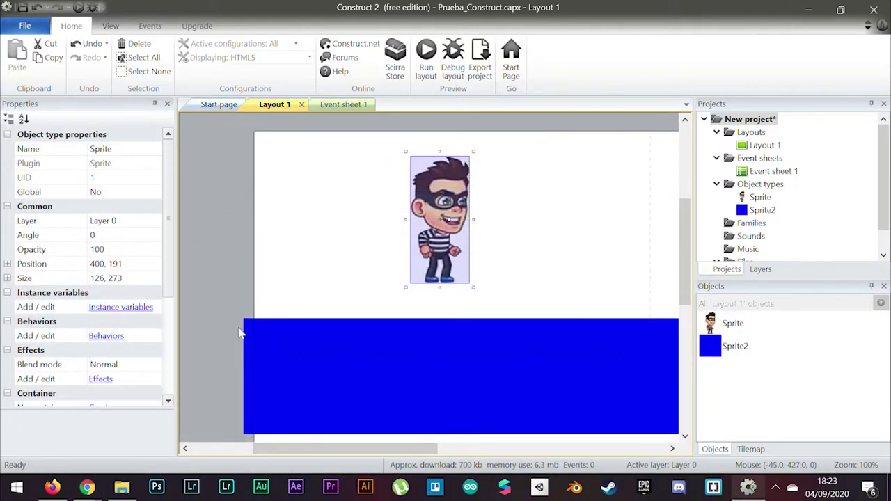
Add the Platform behavior to the thief sprite
left_click(107, 337)
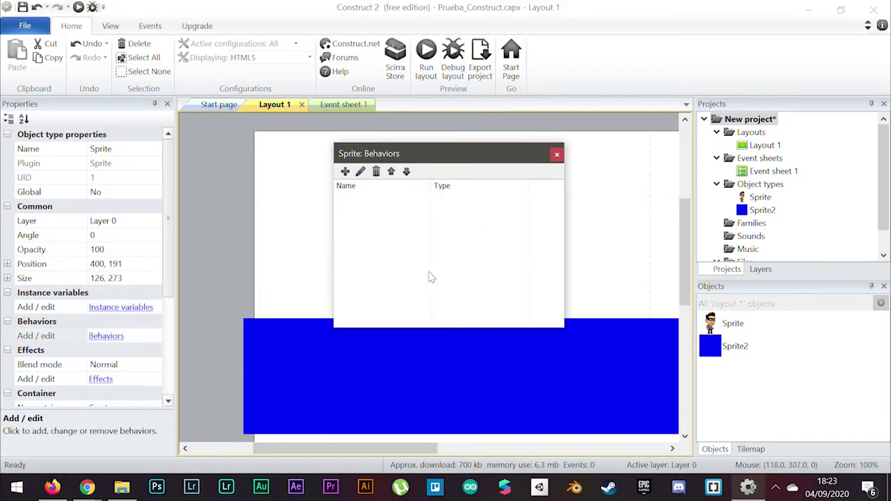
left_click(347, 170)
scroll(460, 312, "down", 5)
left_click(400, 285)
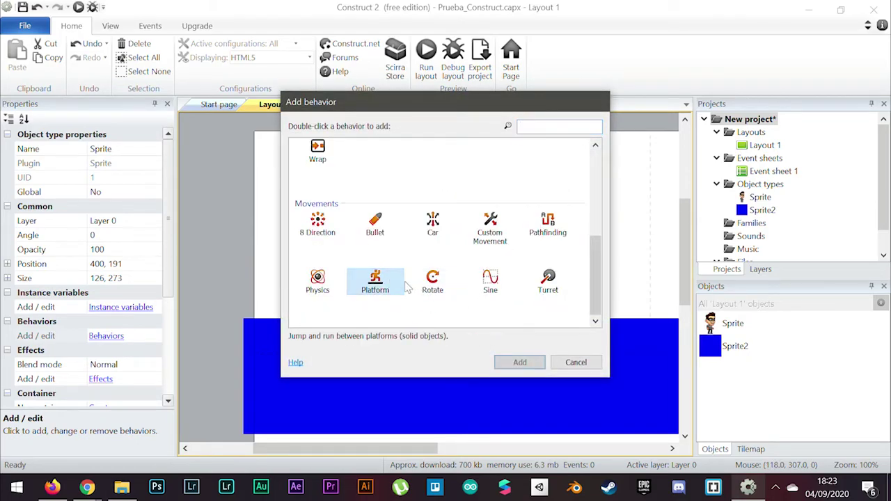
left_click(498, 364)
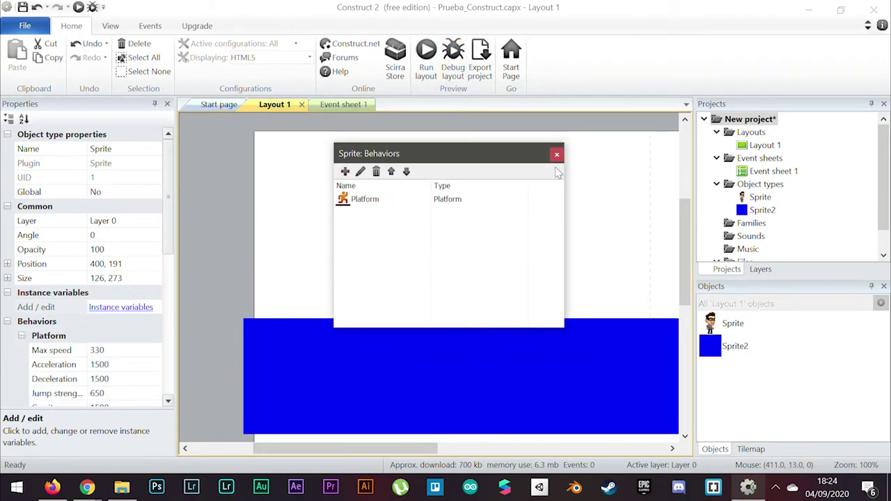
left_click(557, 155)
Run the layout in the browser and test the thief's jumping and its movement to both sides
left_click(427, 57)
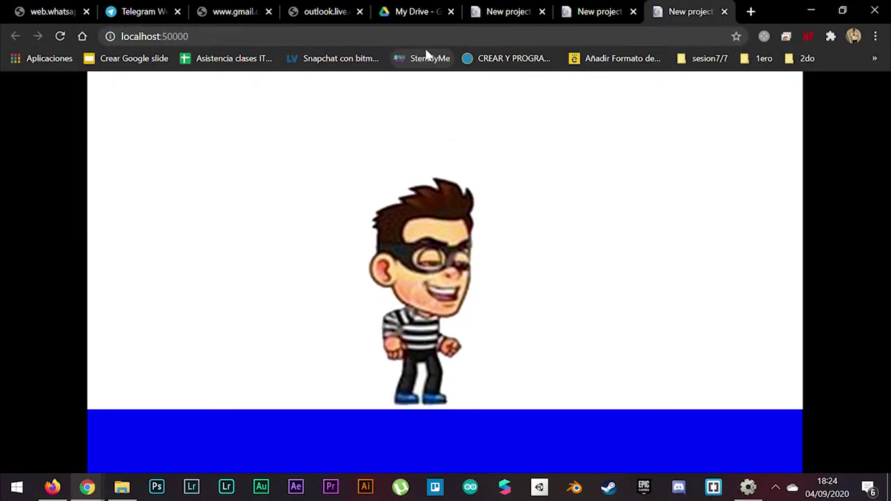
key("Up")
key("Left")
key("Right")
key("Up")
key("Up")
key("Right")
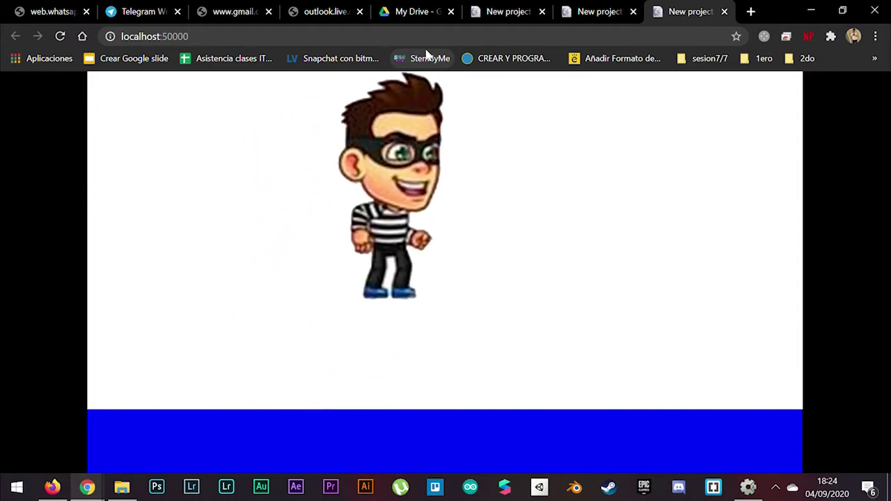
left_click(803, 14)
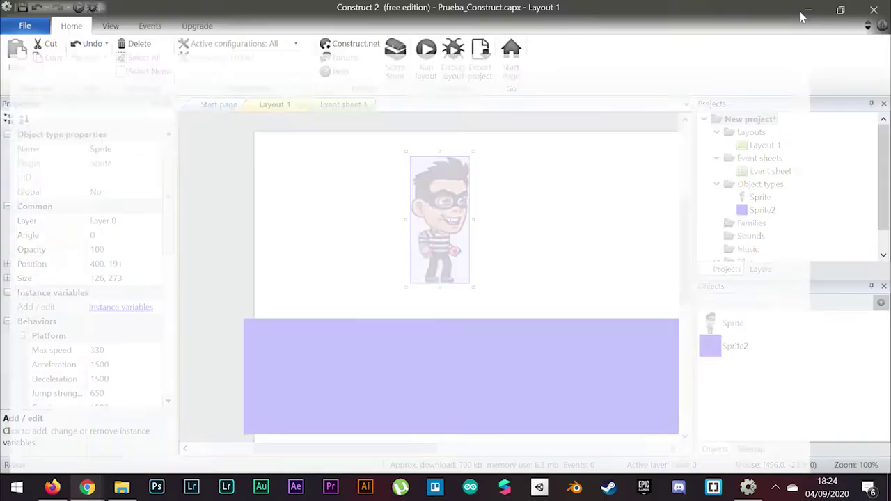
Move the thief sprite closer to the blue platform, to about 407, 229, and look at Event sheet 1
left_click_drag(435, 218, 440, 245)
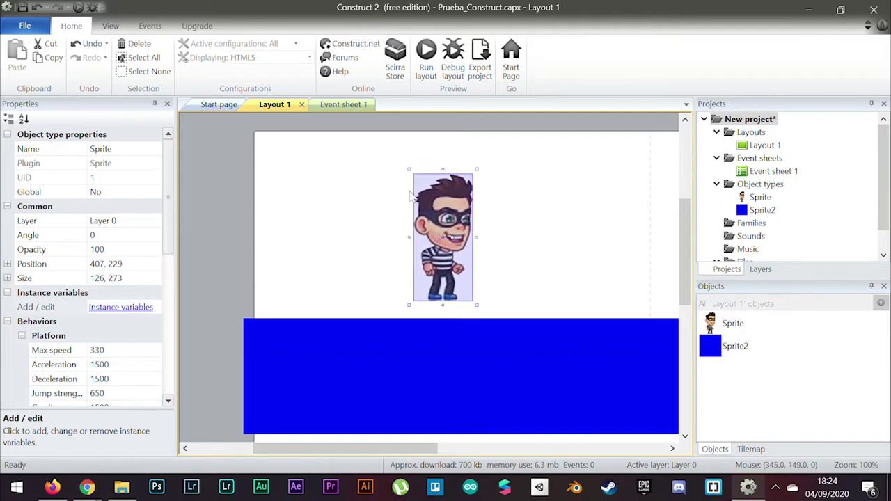
left_click(333, 106)
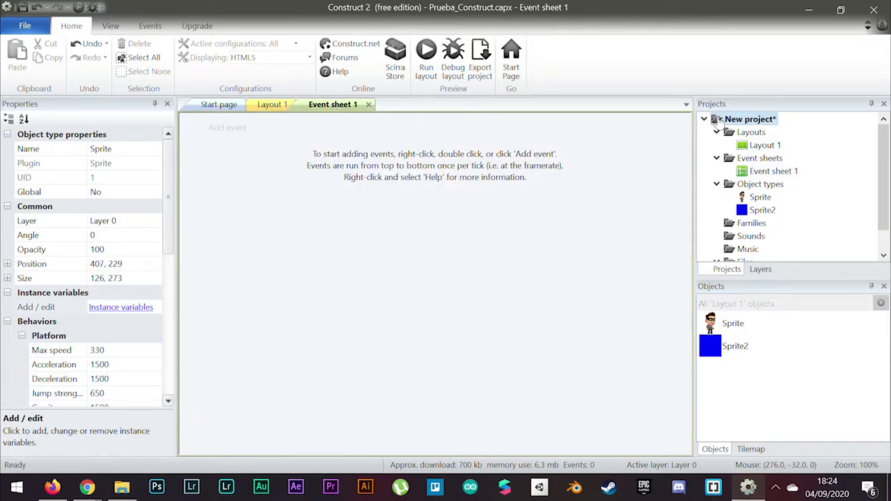
left_click(766, 172)
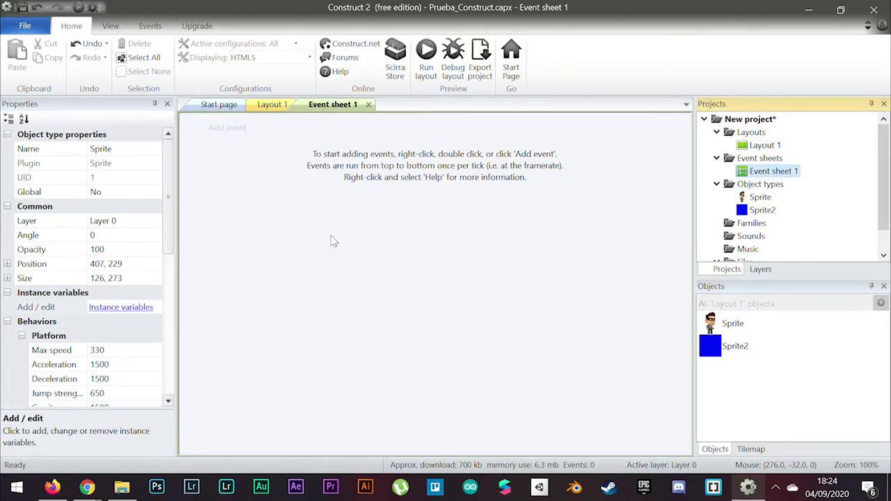
left_click(271, 106)
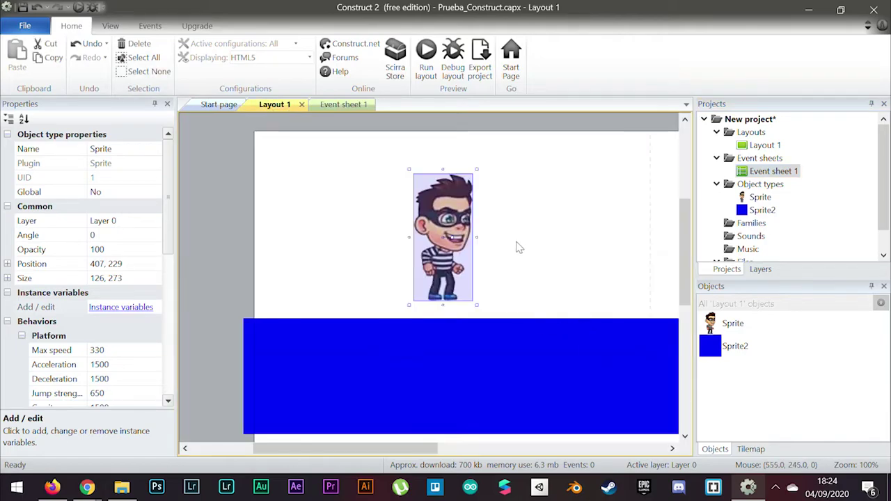
Insert a Keyboard input object into the project and open Event sheet 1
right_click(523, 237)
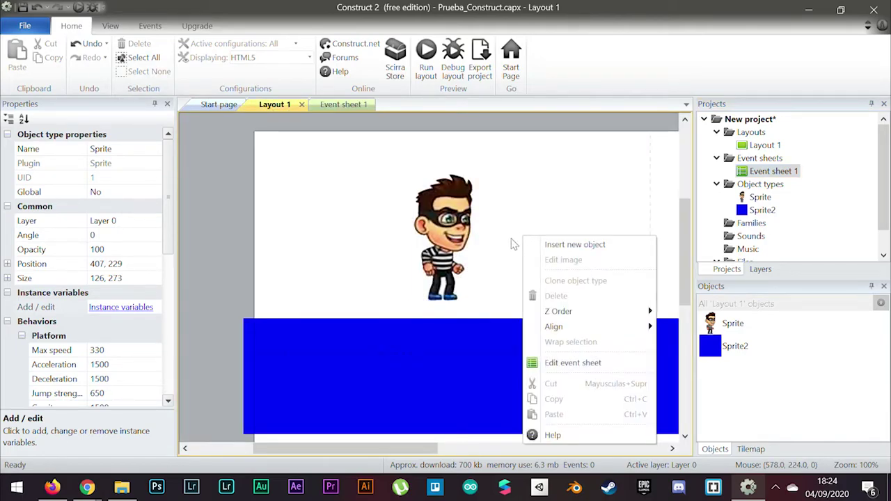
left_click(575, 245)
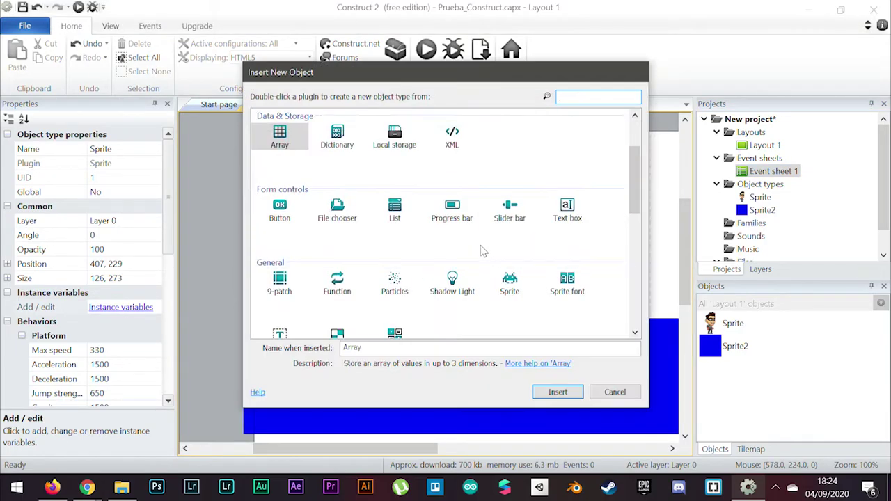
scroll(427, 252, "down", 8)
scroll(346, 238, "up", 2)
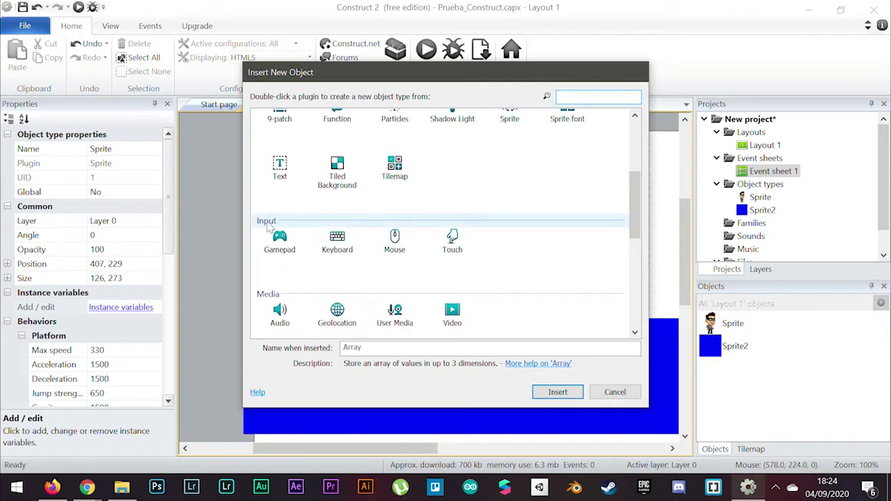
left_click(334, 249)
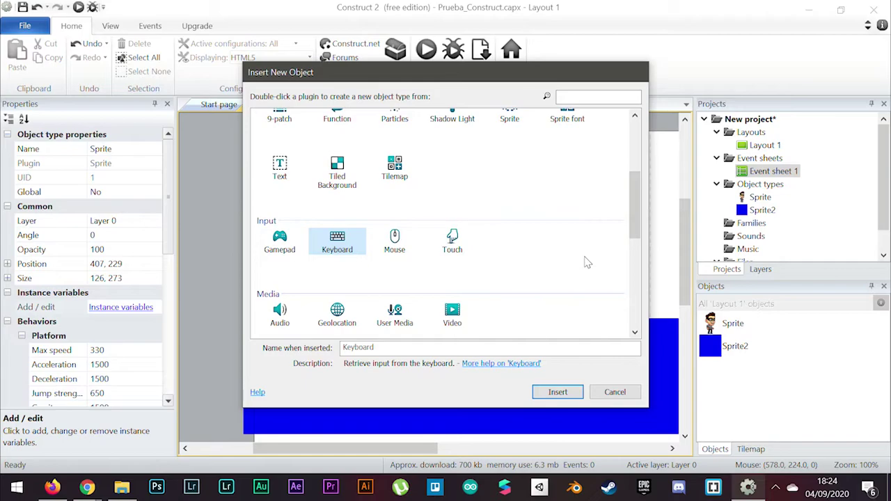
left_click(557, 393)
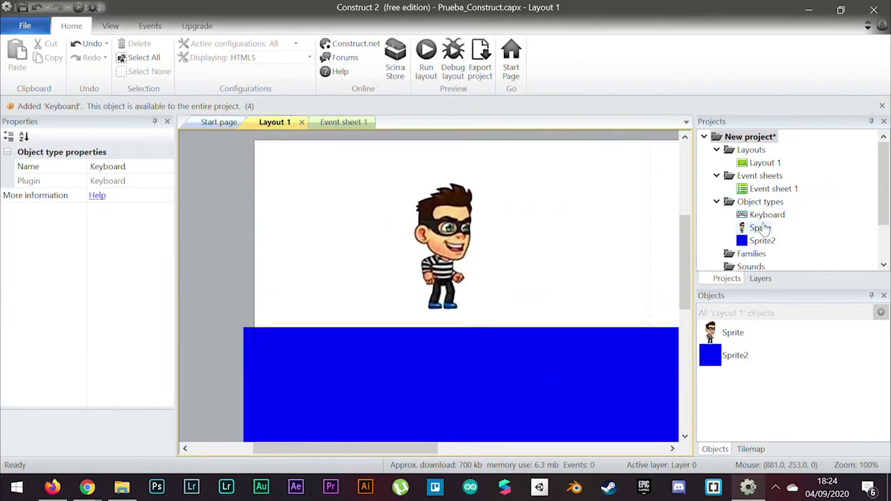
left_click(344, 123)
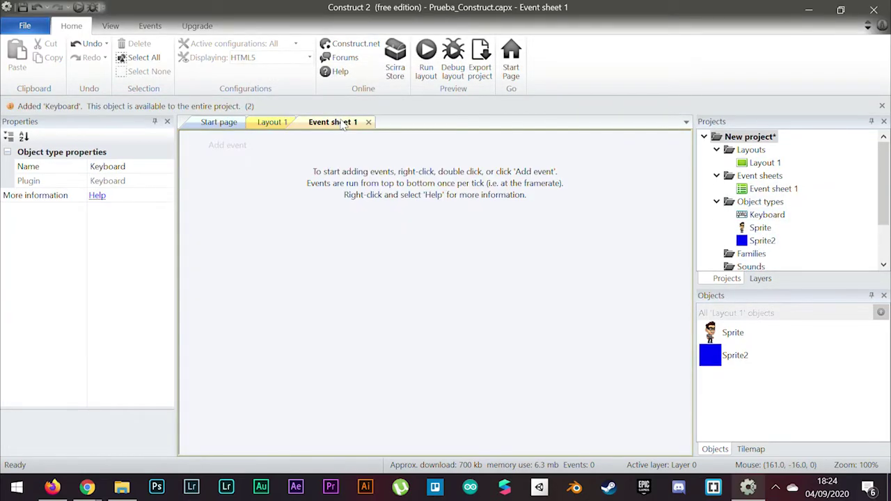
left_click(233, 149)
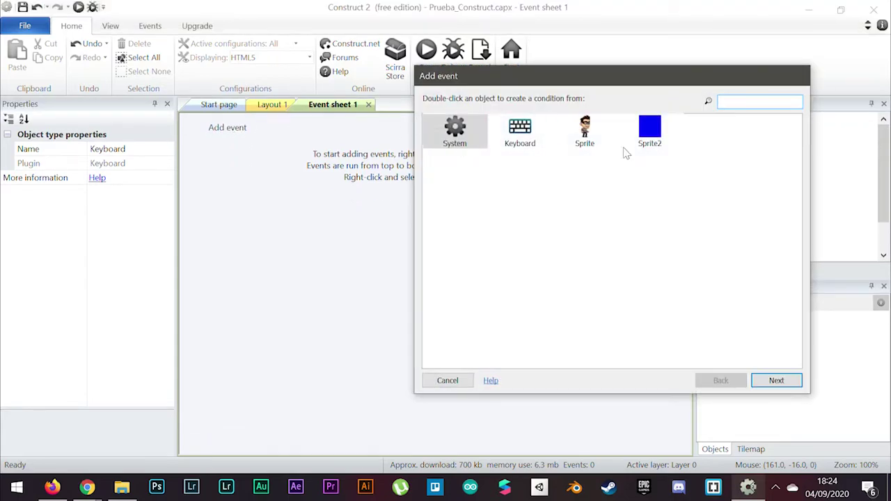
left_click(520, 132)
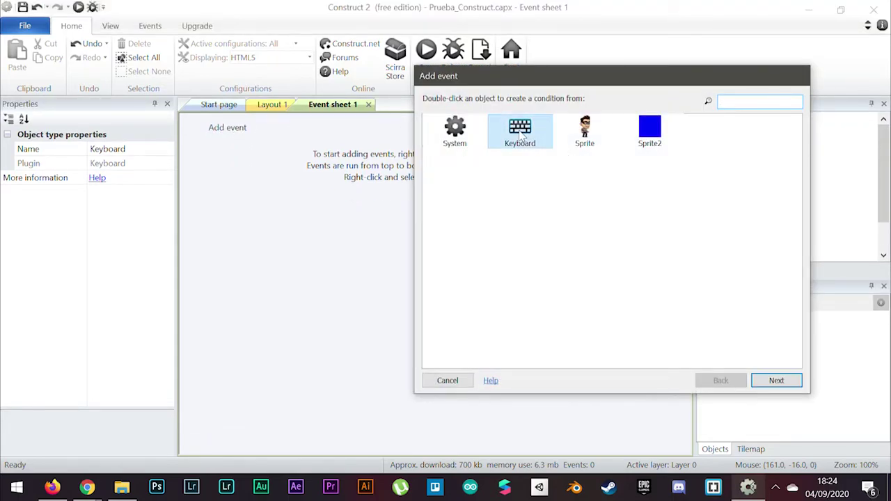
left_click(465, 380)
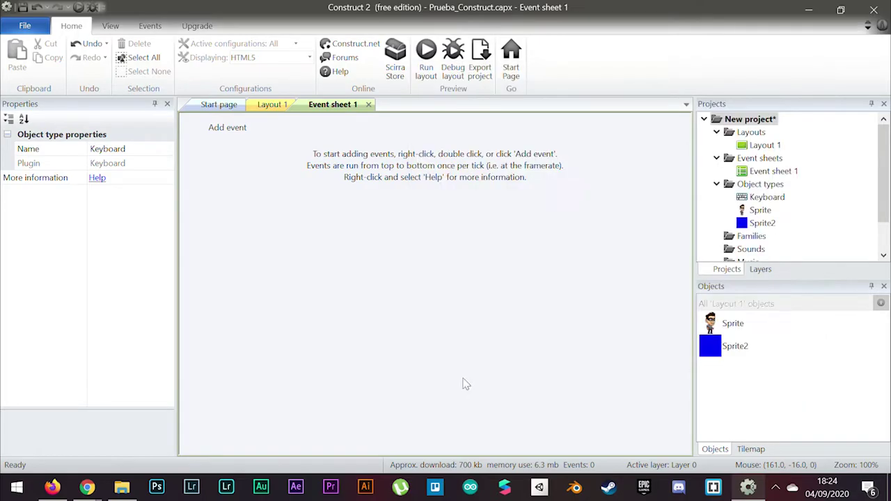
Create a new event on the event sheet using the Keyboard object's Key is down condition
left_click(230, 133)
left_click(530, 132)
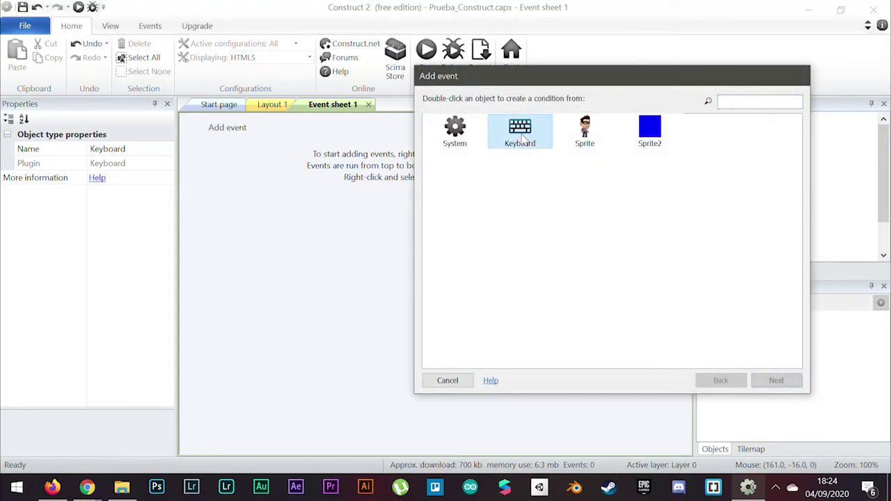
left_click(789, 384)
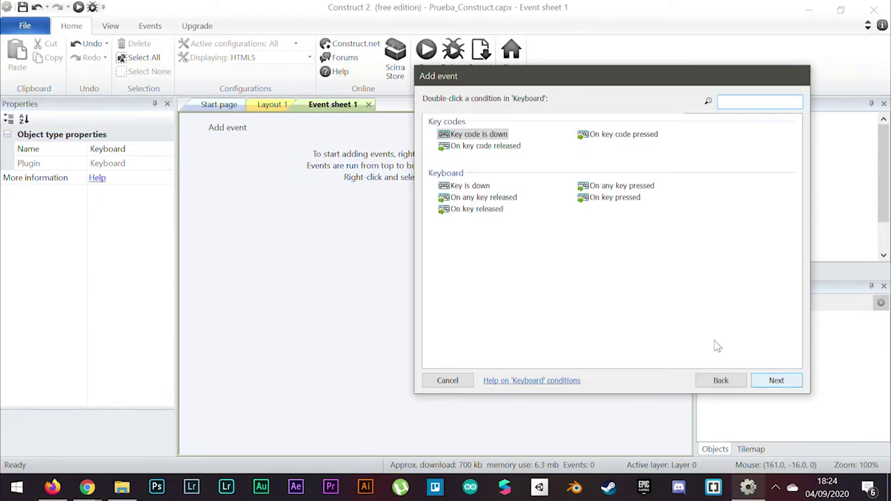
left_click(477, 188)
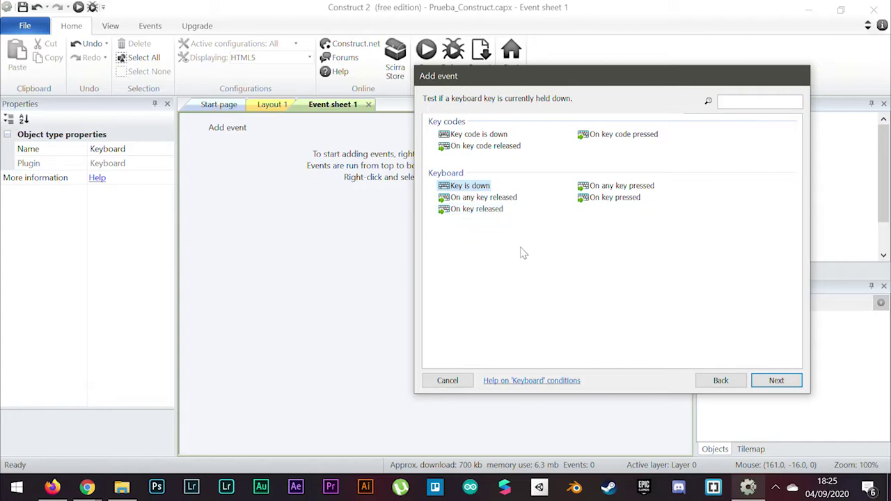
left_click(769, 381)
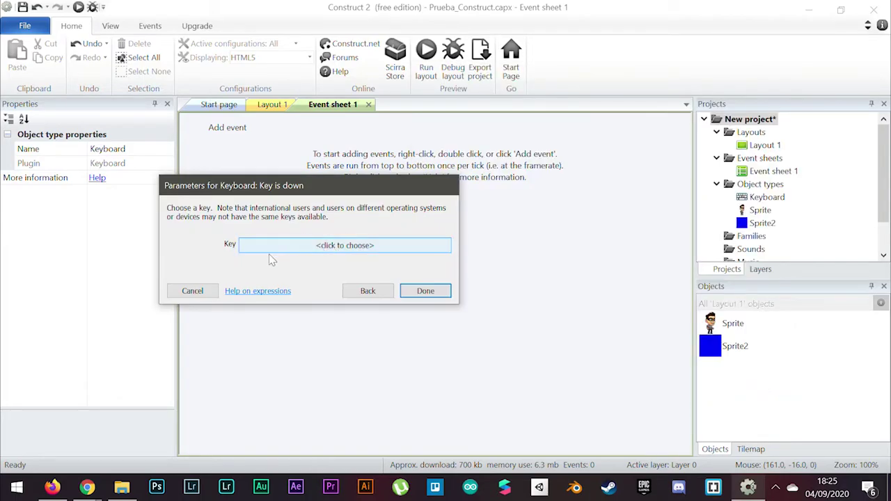
Assign the Right arrow key to the Key is down condition and complete the event
left_click(355, 250)
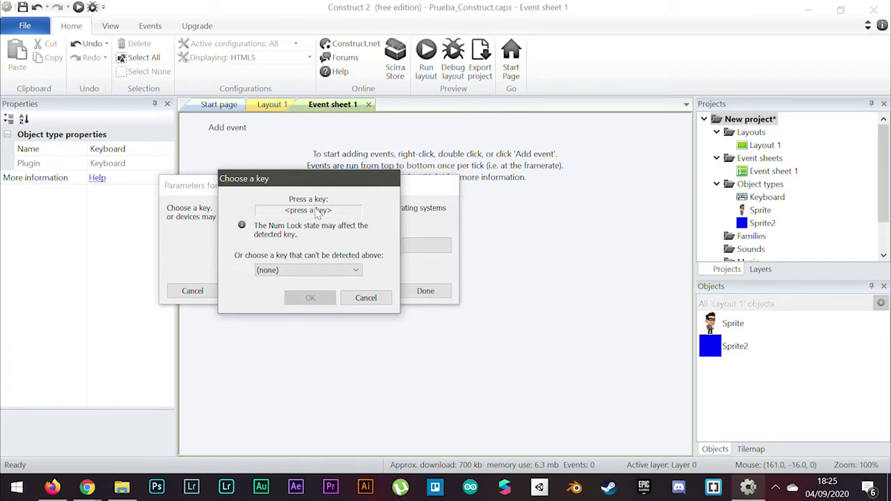
key("Right")
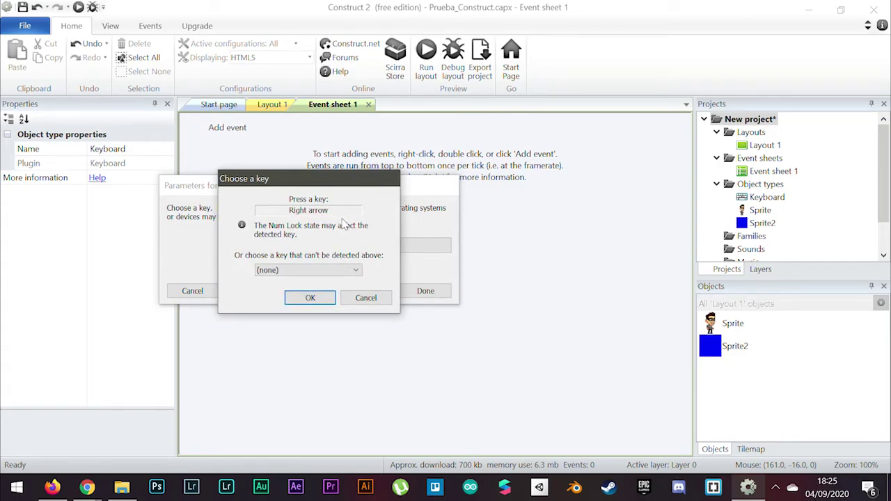
key("Up")
key("Right")
key("h")
key("Down")
key("Right")
left_click(311, 298)
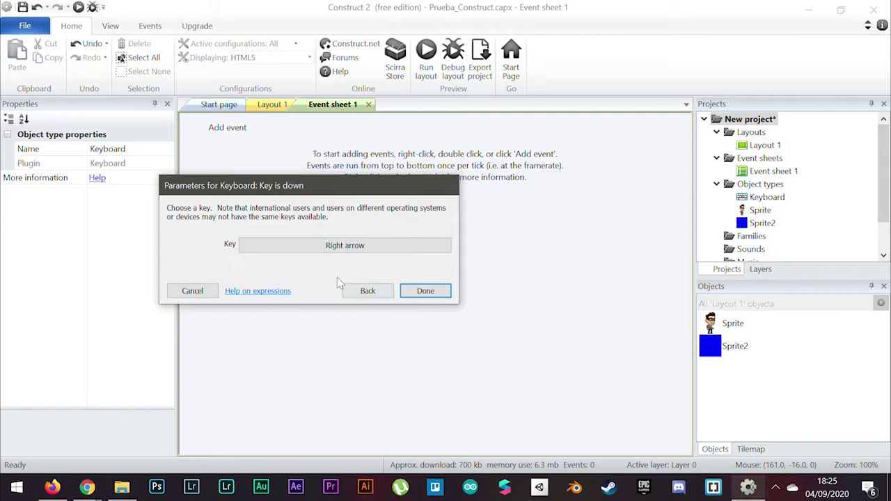
left_click(426, 291)
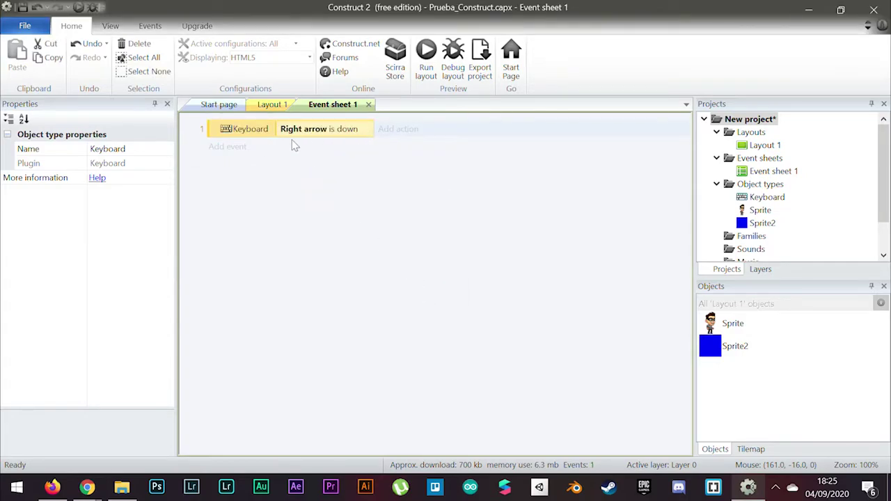
Add a second Keyboard event with the Key is down condition assigned to the Left arrow key
left_click(235, 151)
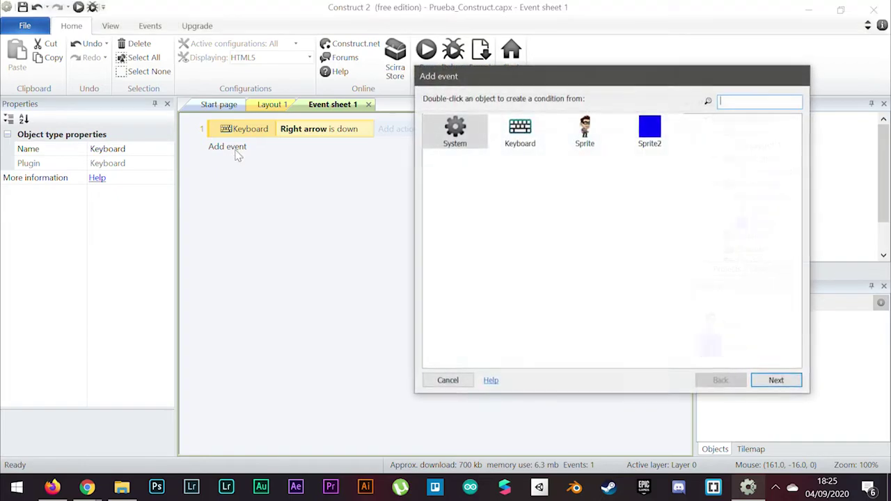
left_click(518, 136)
left_click(774, 380)
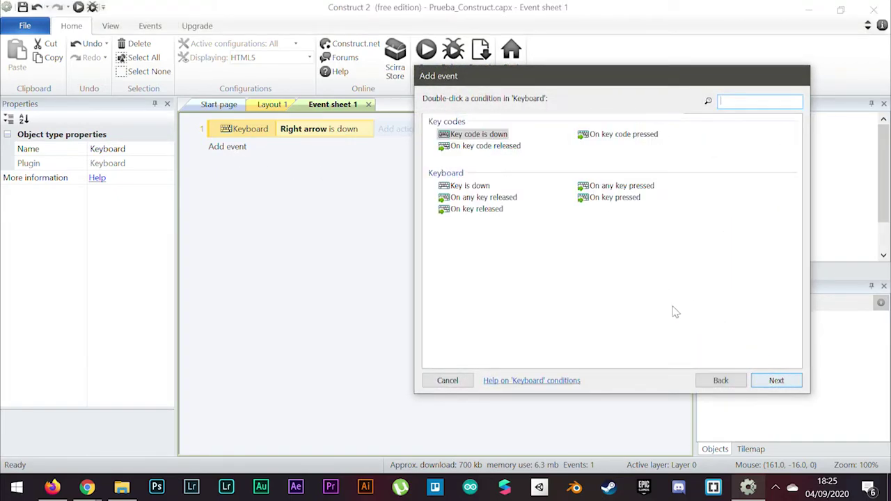
left_click(470, 186)
left_click(780, 380)
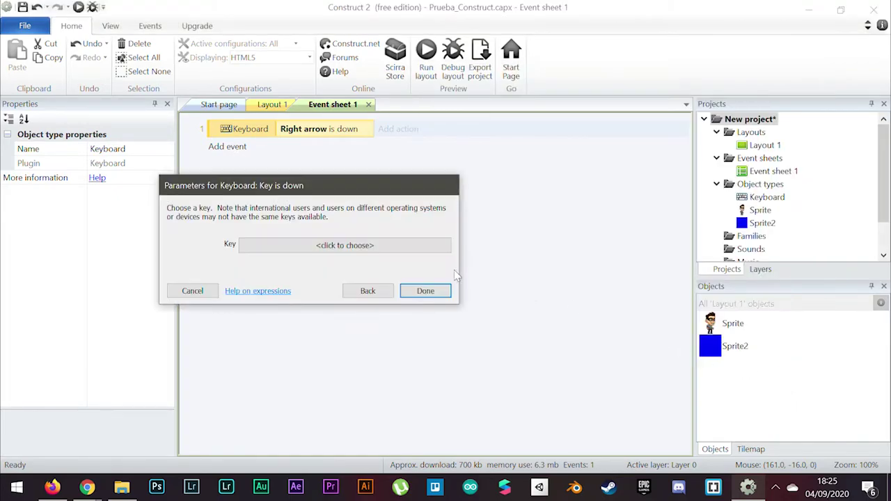
left_click(353, 249)
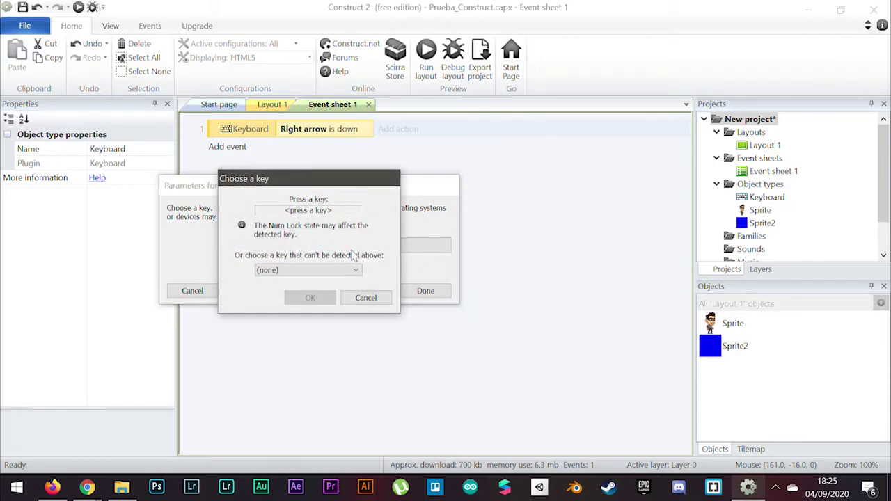
key("Left")
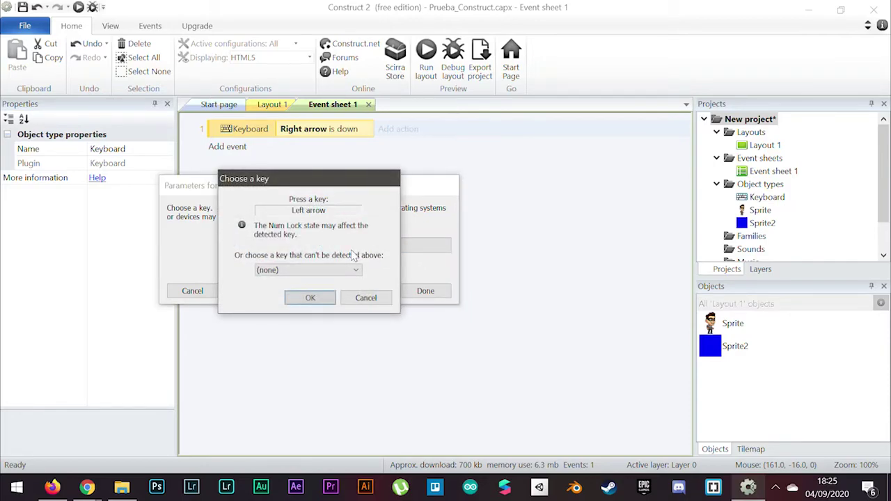
left_click(311, 298)
left_click(425, 292)
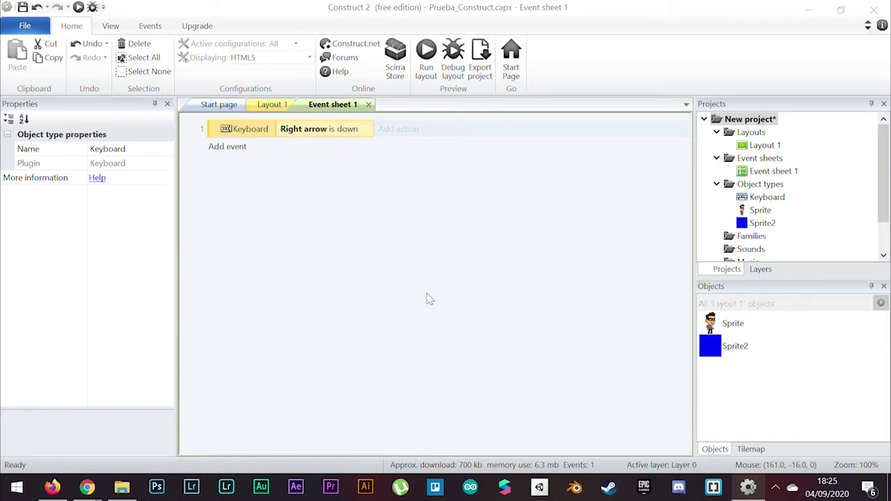
Start a new action on the Right arrow event using the thief Sprite's Set mirrored action
left_click(400, 139)
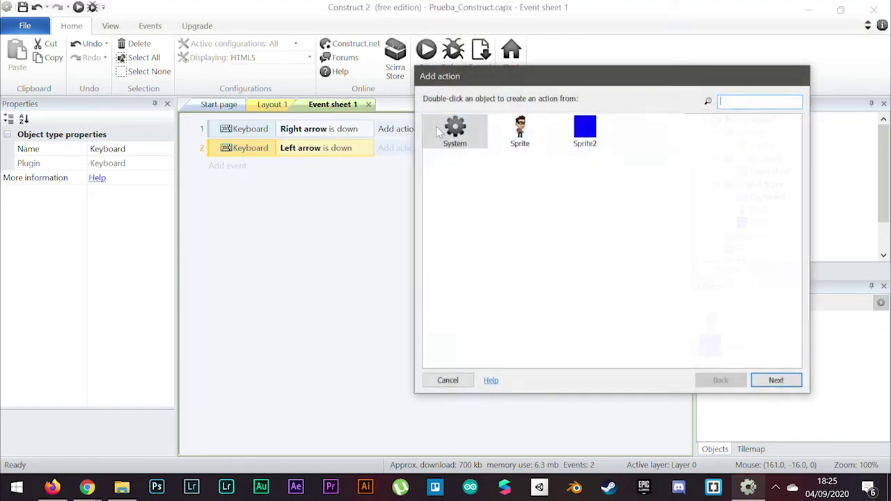
left_click(516, 139)
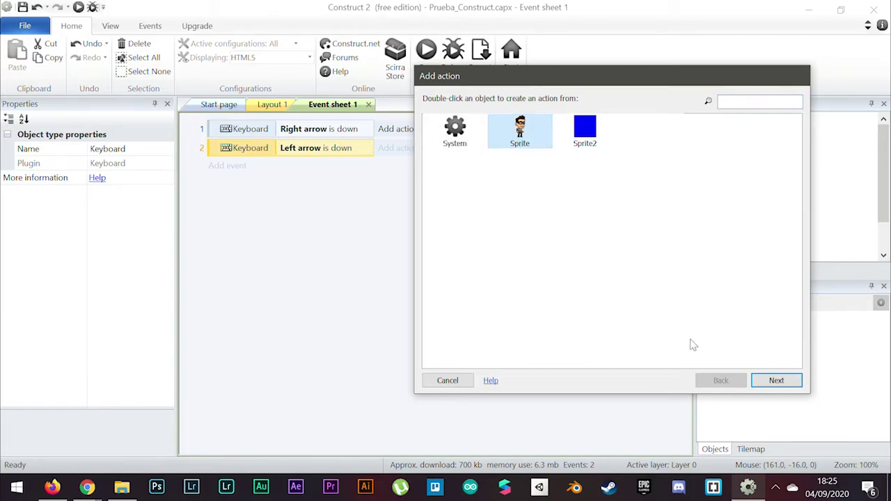
left_click(776, 382)
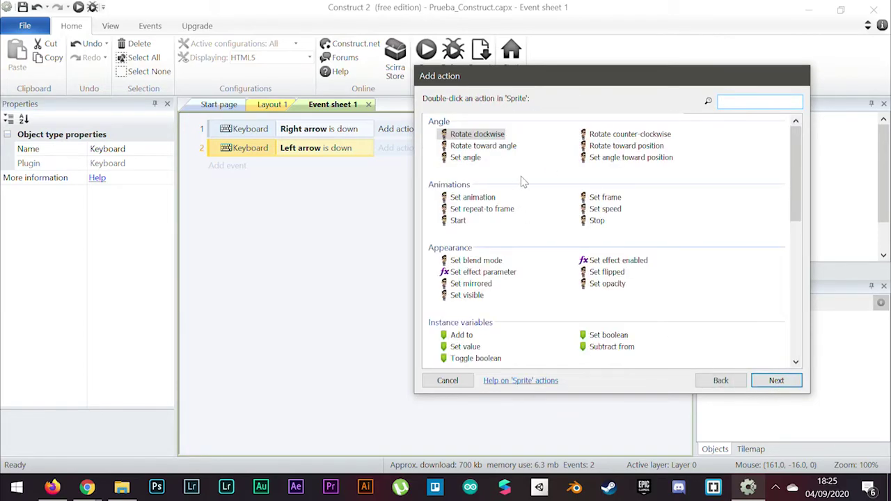
scroll(453, 199, "down", 5)
scroll(607, 139, "up", 5)
type("set")
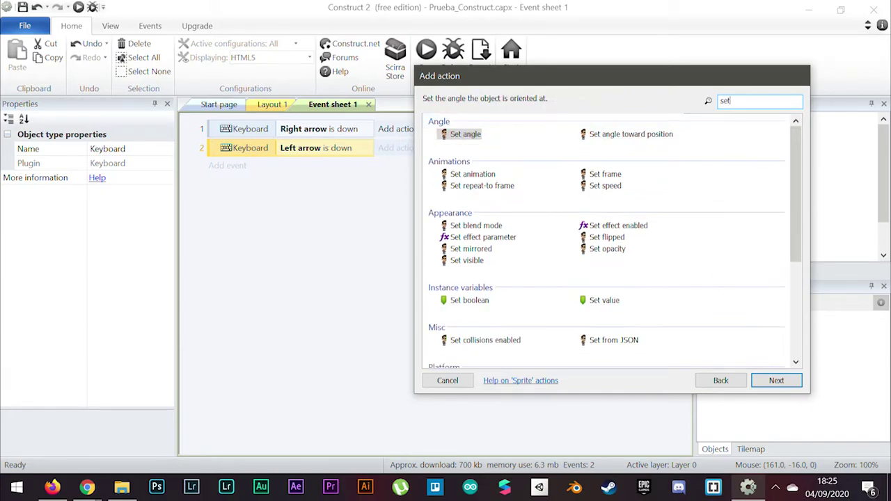
key("BackSpace")
key("BackSpace")
key("BackSpace")
type("mir")
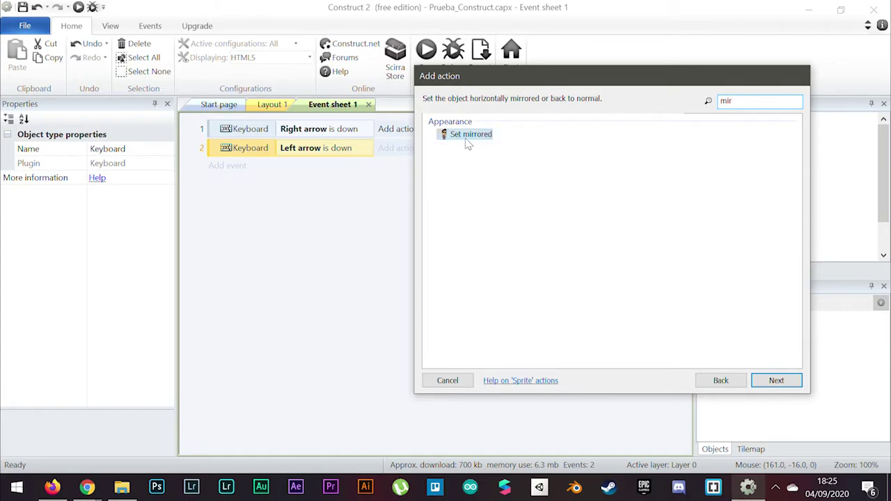
left_click(774, 381)
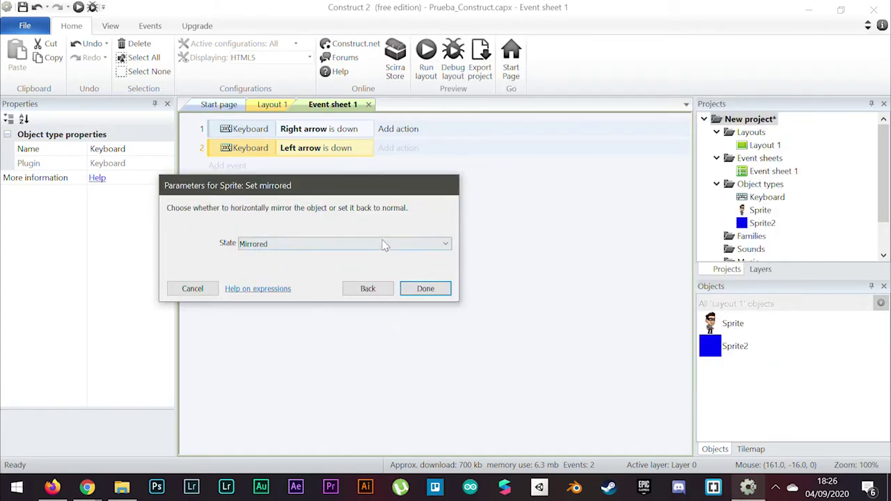
Set the mirroring state to Not mirrored and complete the Right arrow action
left_click(256, 245)
left_click(259, 266)
left_click(447, 293)
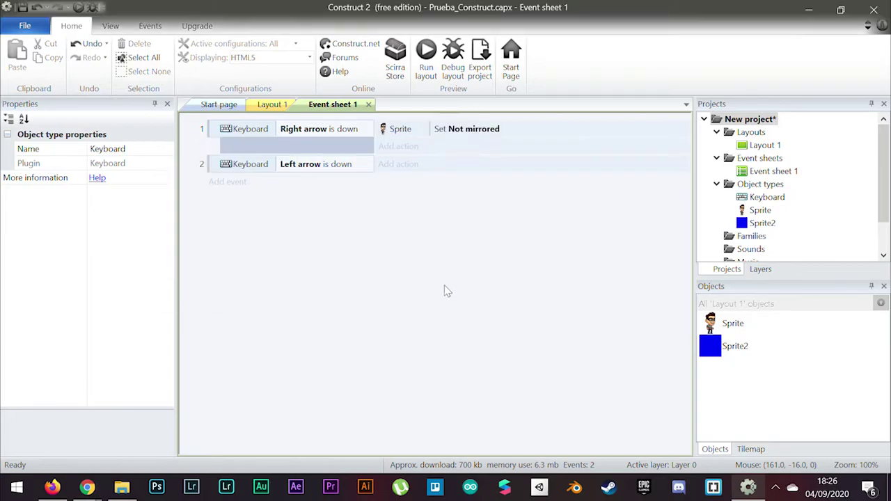
Add a Set mirrored action for the thief Sprite to the Left arrow event, with the state Mirrored
left_click(408, 172)
left_click(532, 130)
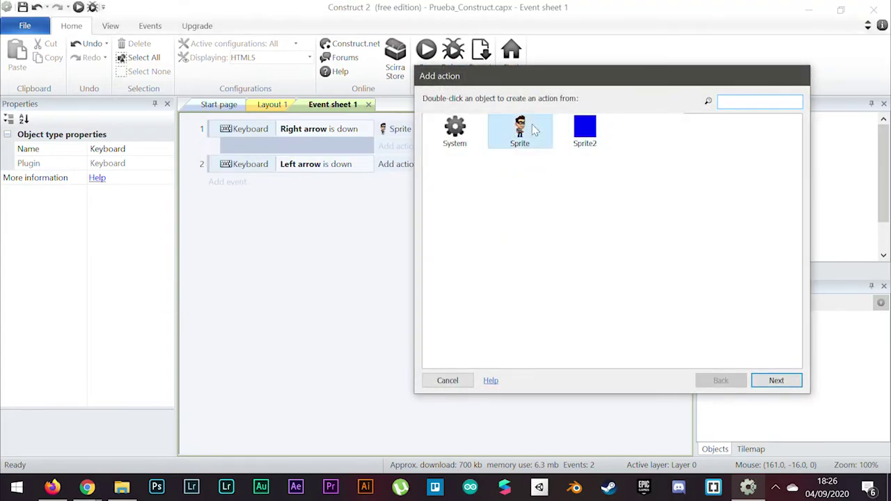
left_click(773, 381)
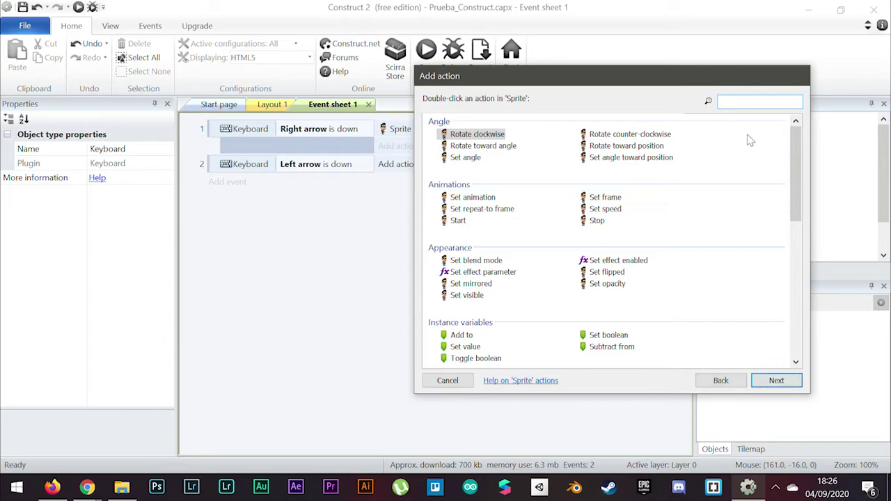
type("mir")
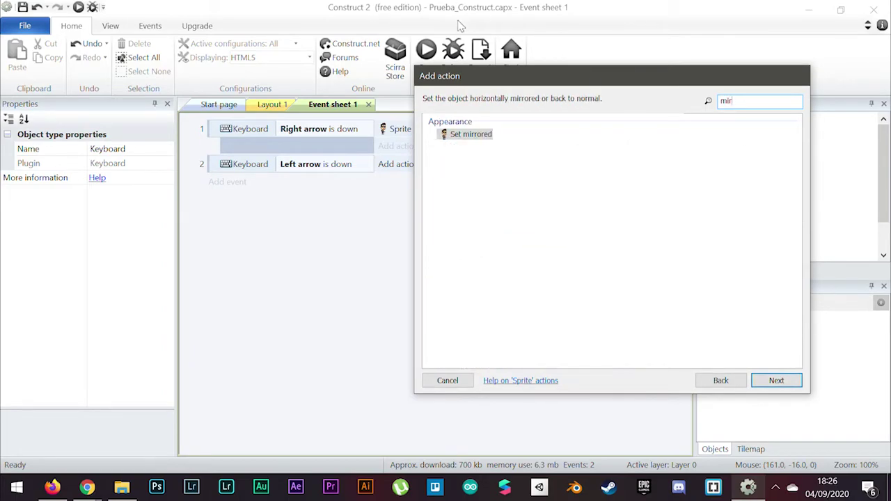
left_click(472, 134)
left_click(776, 380)
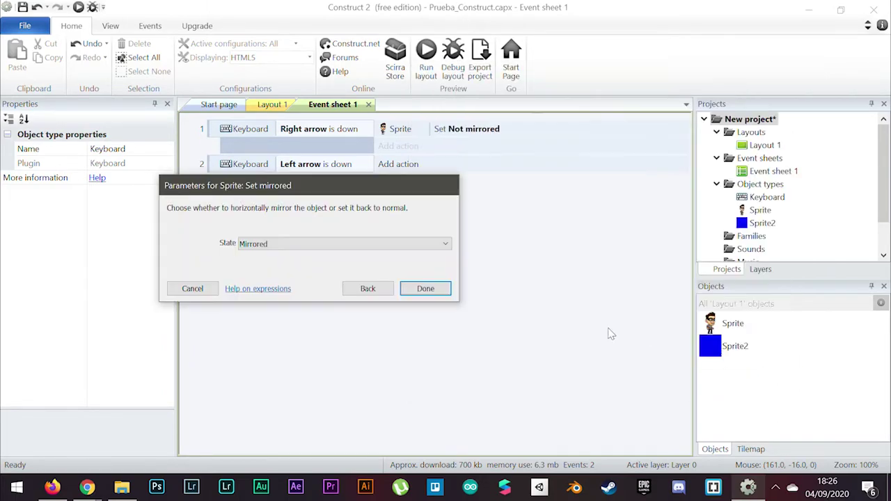
left_click(421, 289)
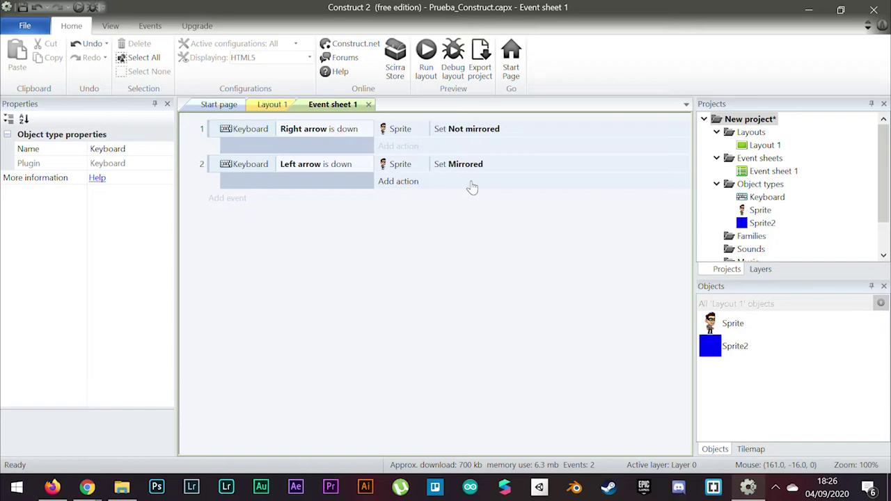
Add a Set animation action for the thief Sprite to the Right arrow event, playing "Walk" from the beginning
left_click(398, 147)
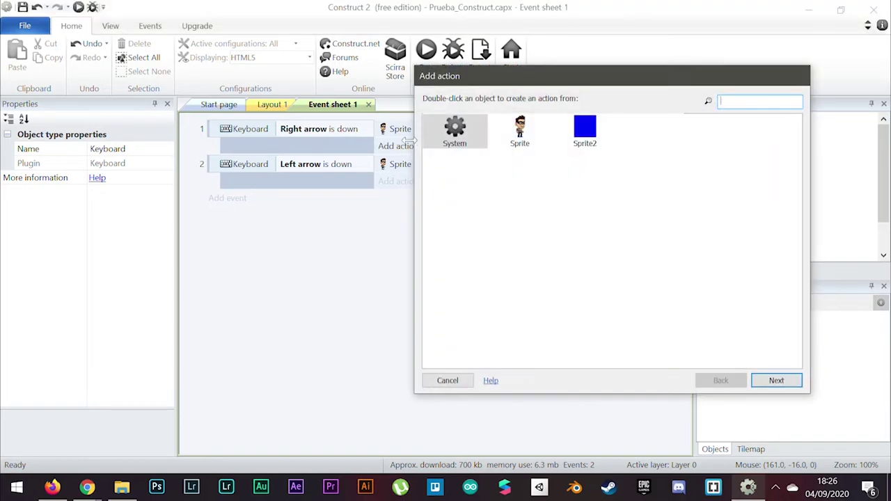
left_click(516, 132)
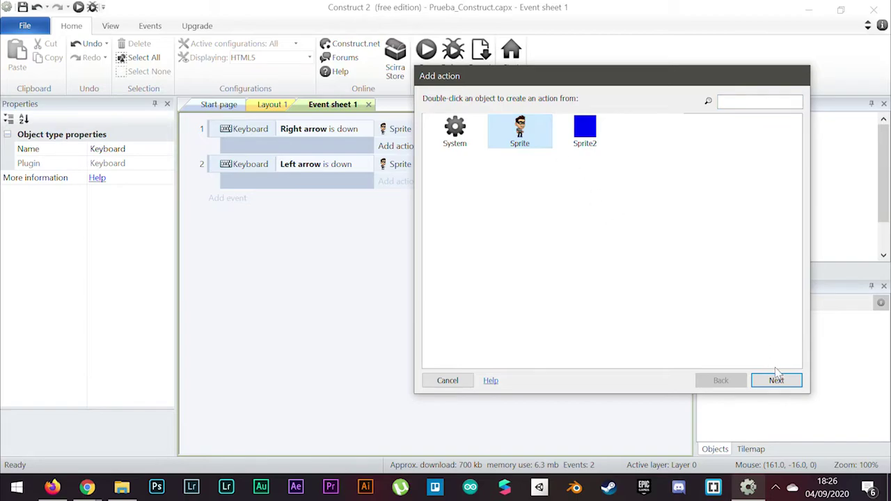
left_click(777, 380)
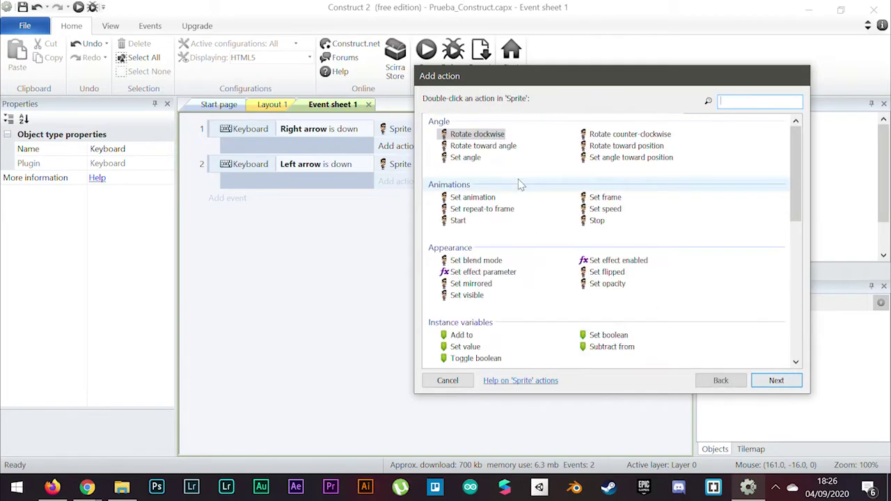
left_click(470, 199)
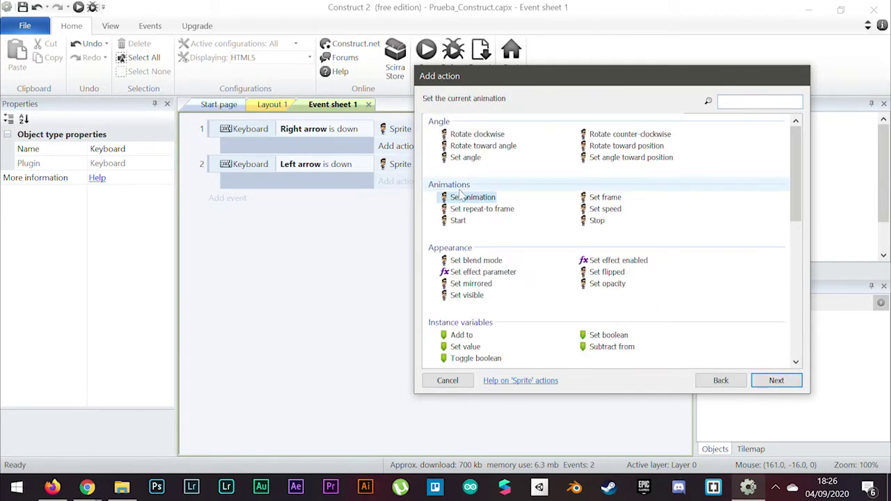
double_click(472, 199)
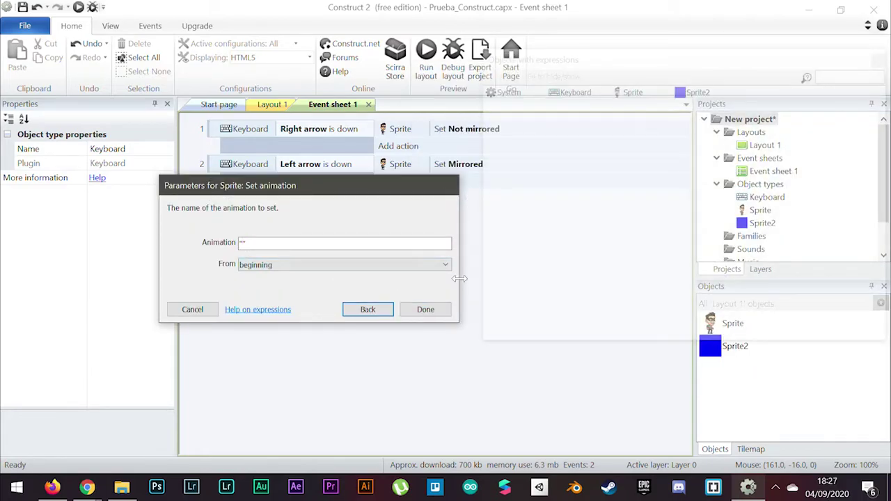
type("Walk")
left_click(425, 312)
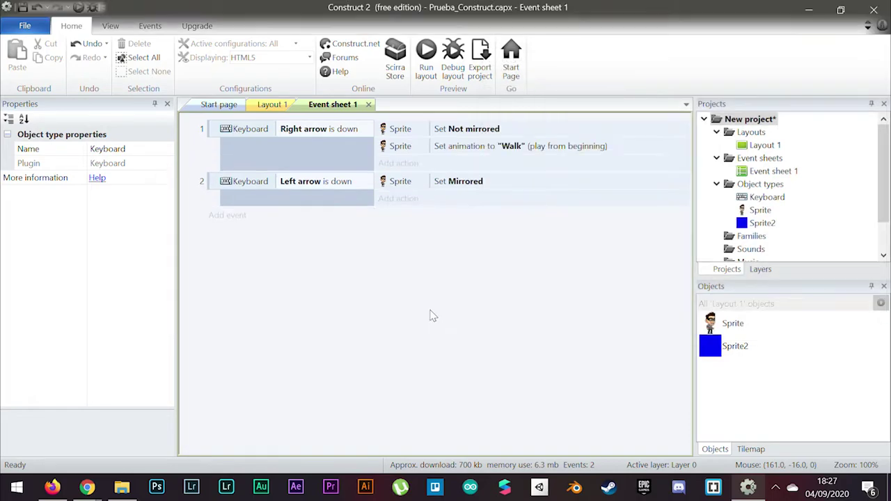
Add a Set animation action for the thief Sprite to the Left arrow event, playing "Walk" from the beginning
left_click(402, 201)
double_click(520, 158)
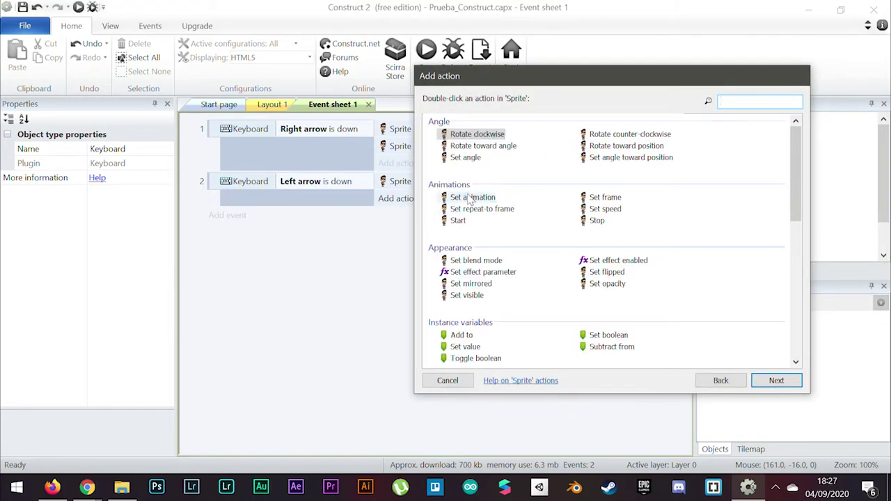
double_click(473, 197)
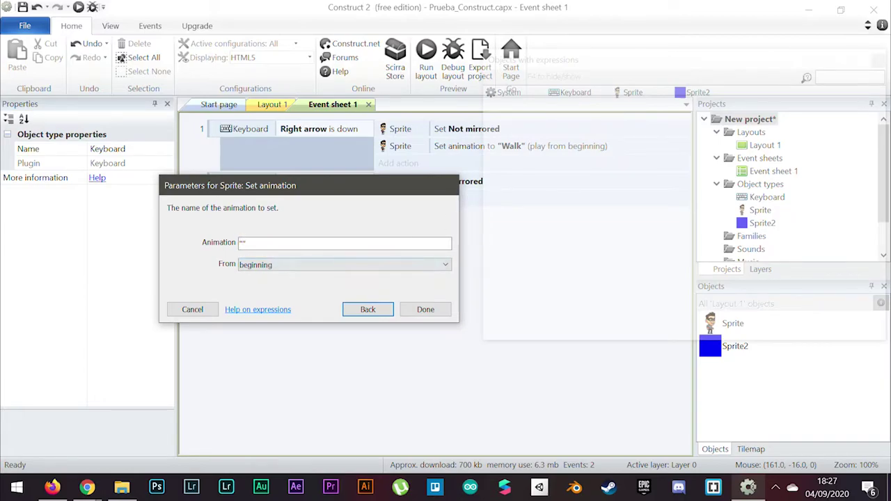
type("Wlak")
key("BackSpace")
key("BackSpace")
key("BackSpace")
type("alk")
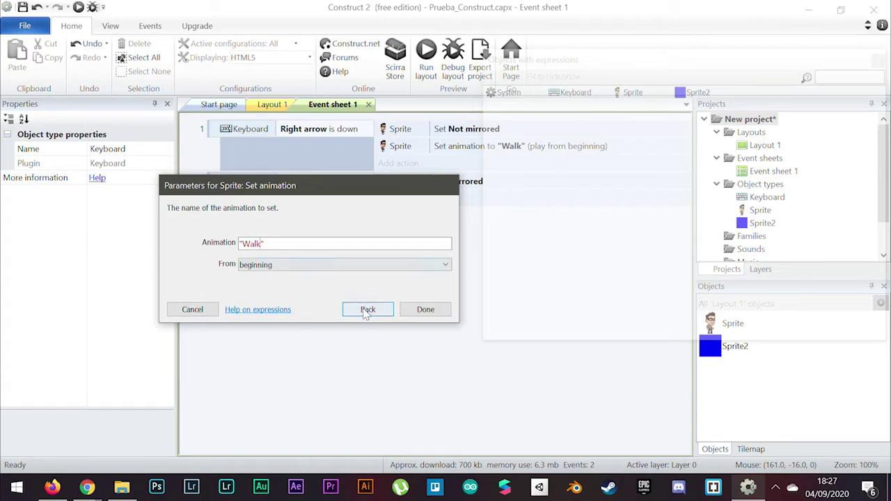
left_click(423, 314)
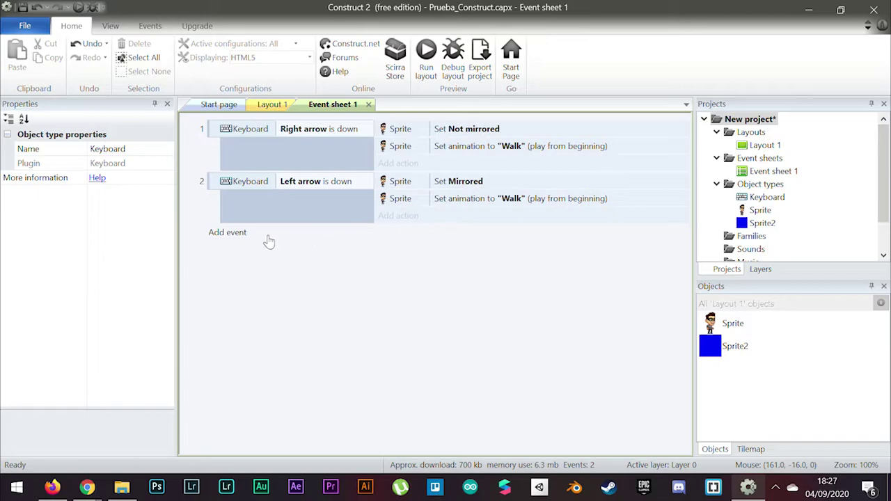
Run the layout in the browser, test walking the thief left and right, and return to the event sheet
left_click(429, 59)
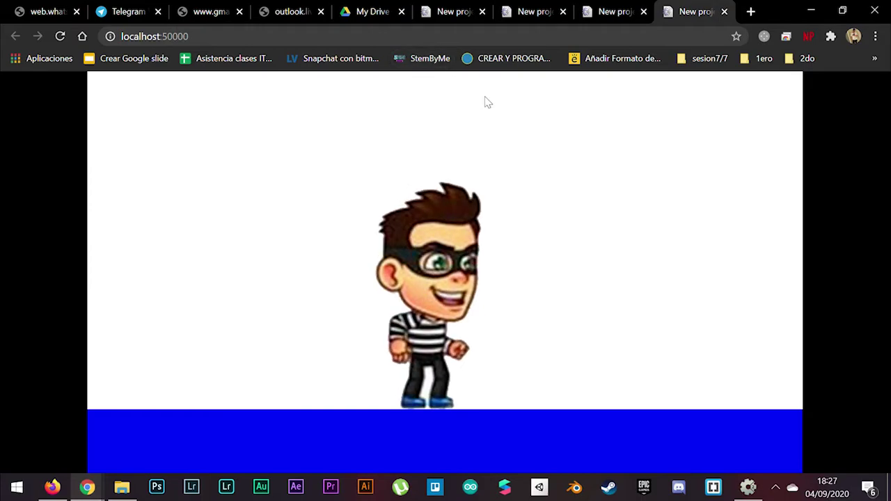
key("Left")
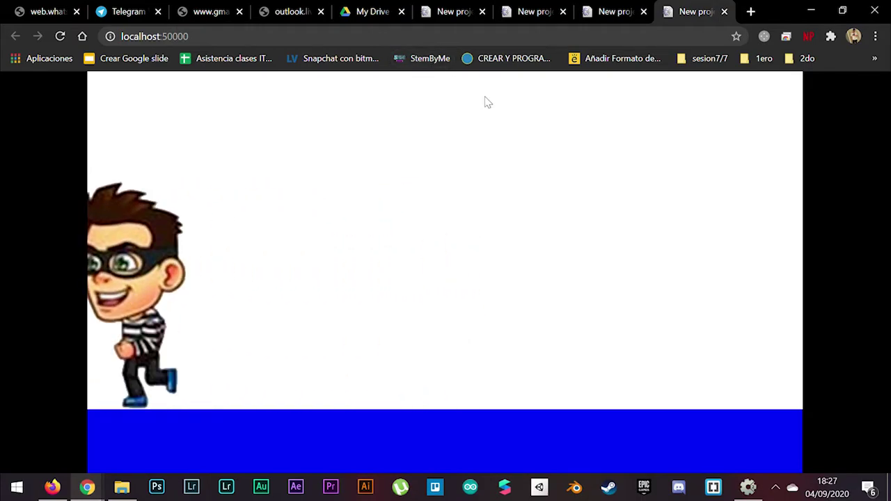
key("Right")
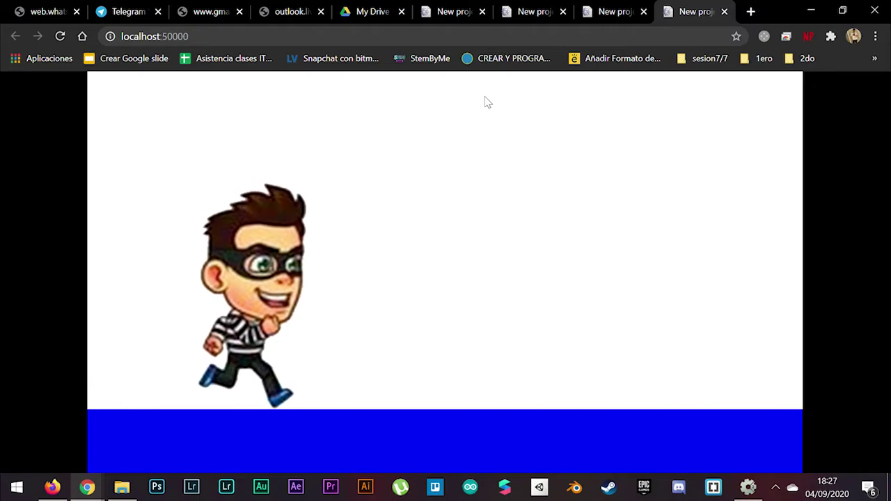
key("Left")
key("Right")
key("Left")
key("Right")
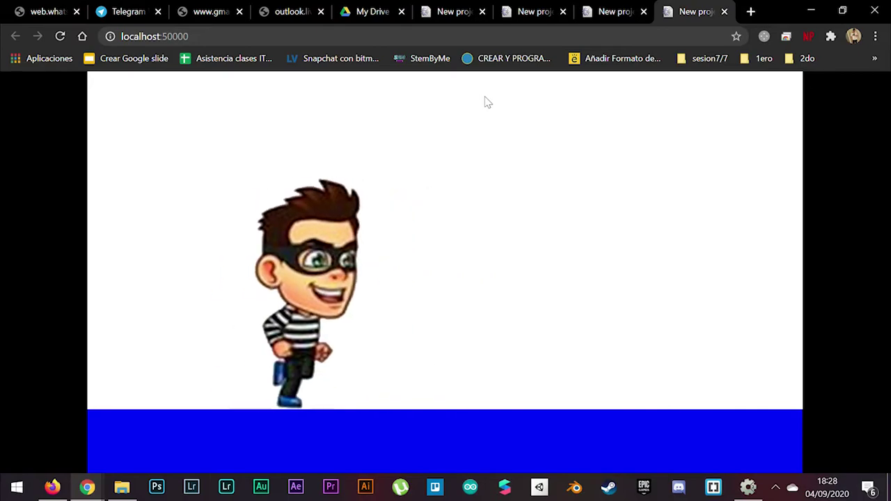
left_click(811, 11)
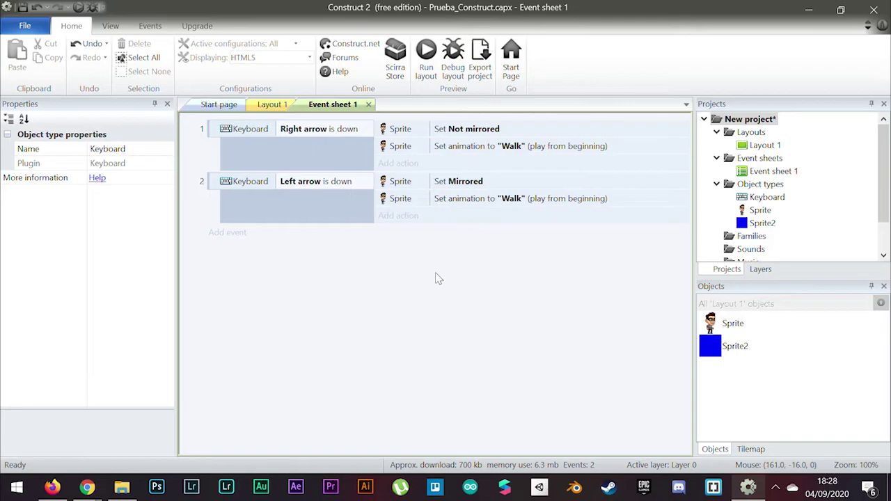
Add a third event with the Keyboard condition "Key is down" for the Up arrow
left_click(217, 233)
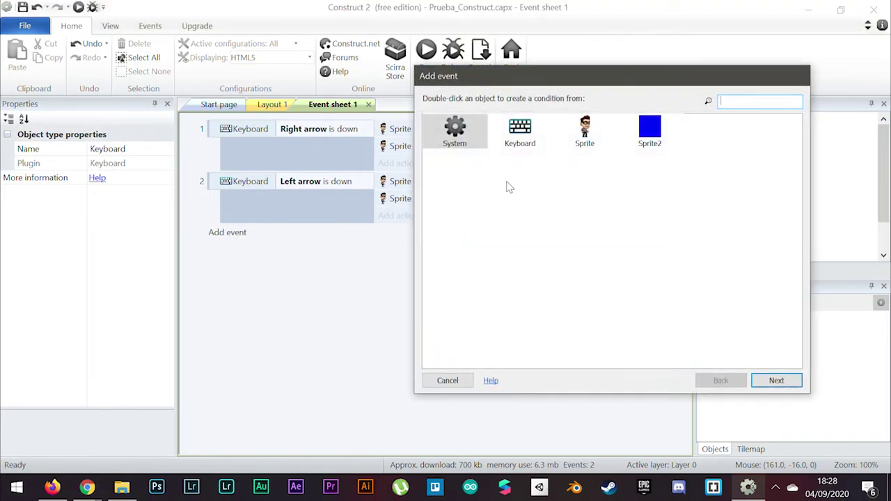
left_click(520, 131)
left_click(776, 380)
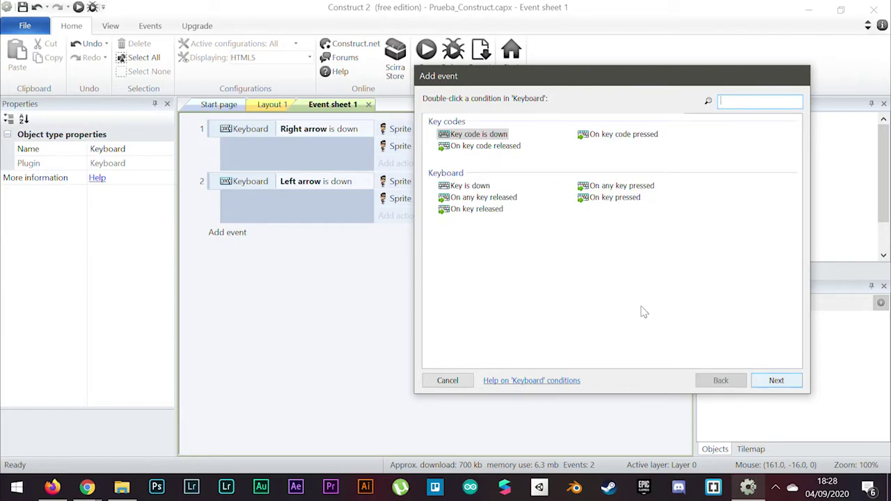
left_click(480, 187)
left_click(776, 381)
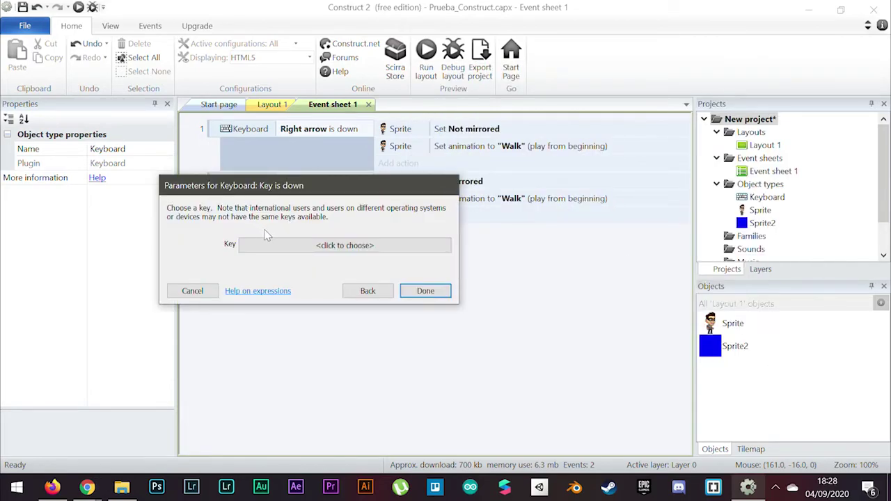
left_click(310, 245)
key("Up")
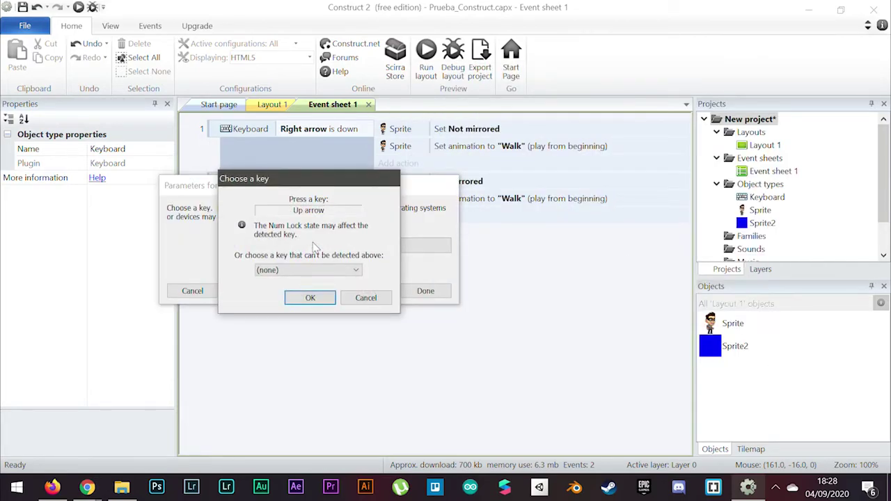
left_click(310, 298)
left_click(426, 291)
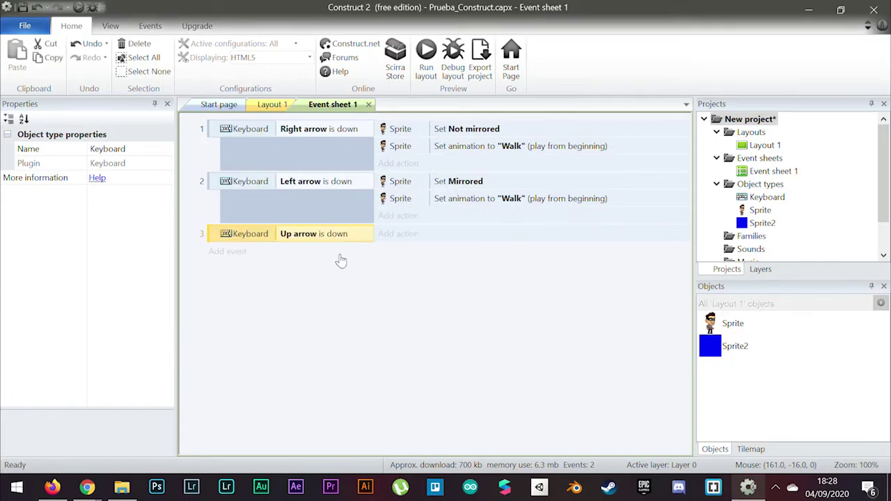
Add a Set animation action for the thief Sprite to the Up arrow event, playing "Jump" from the beginning
left_click(397, 234)
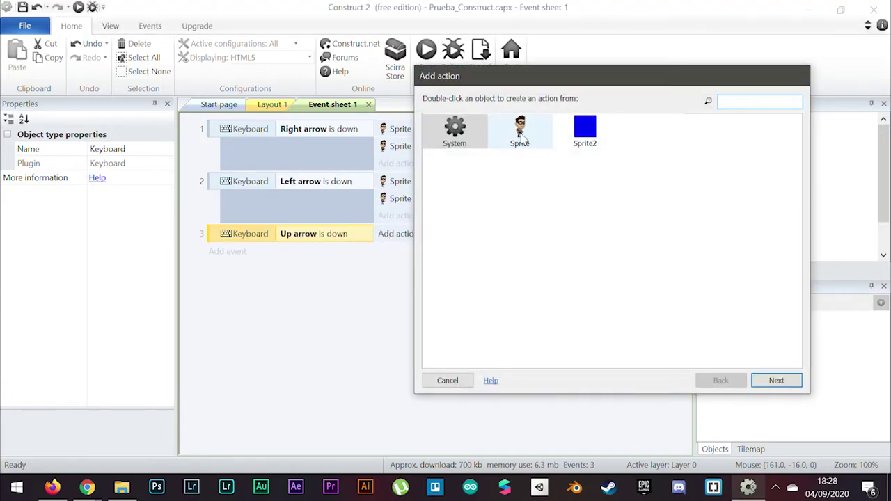
double_click(522, 134)
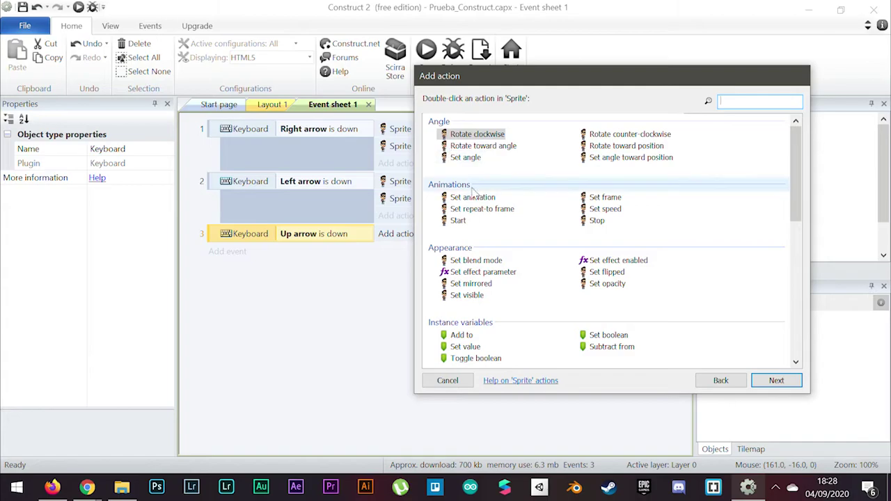
left_click(473, 197)
double_click(473, 197)
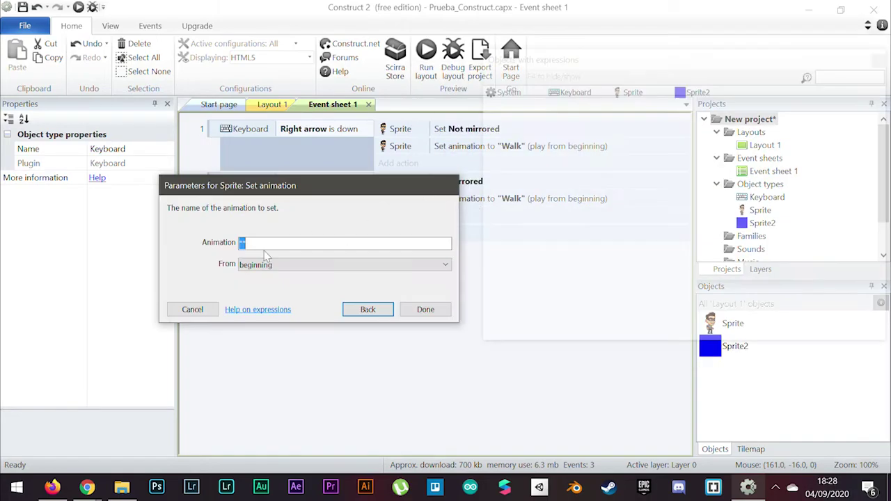
key("Right")
type("Jump")
left_click(426, 309)
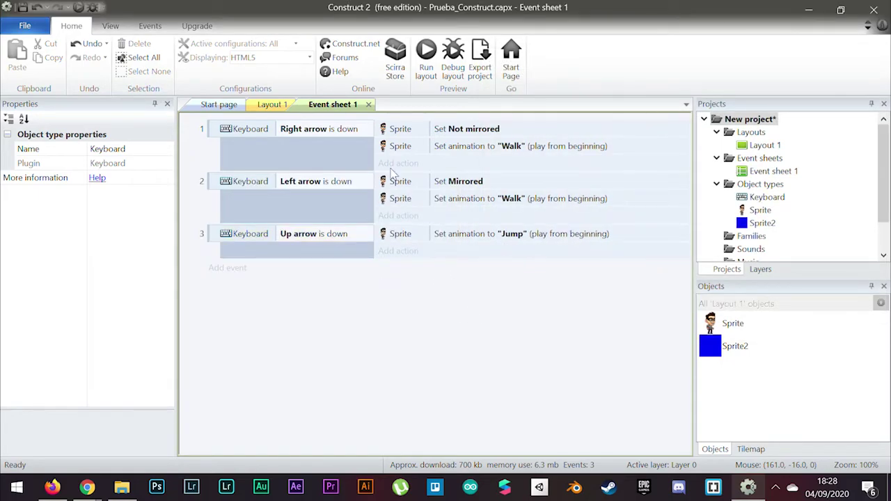